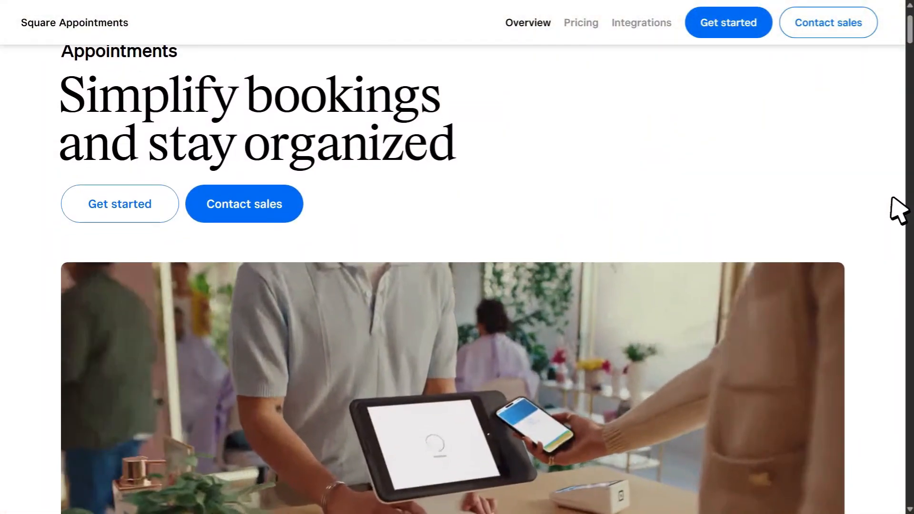
# - Review the Square Appointments product page, covering its scheduling, online booking, payment and automatic reminder features
pyautogui.scroll(-4, 900, 209)
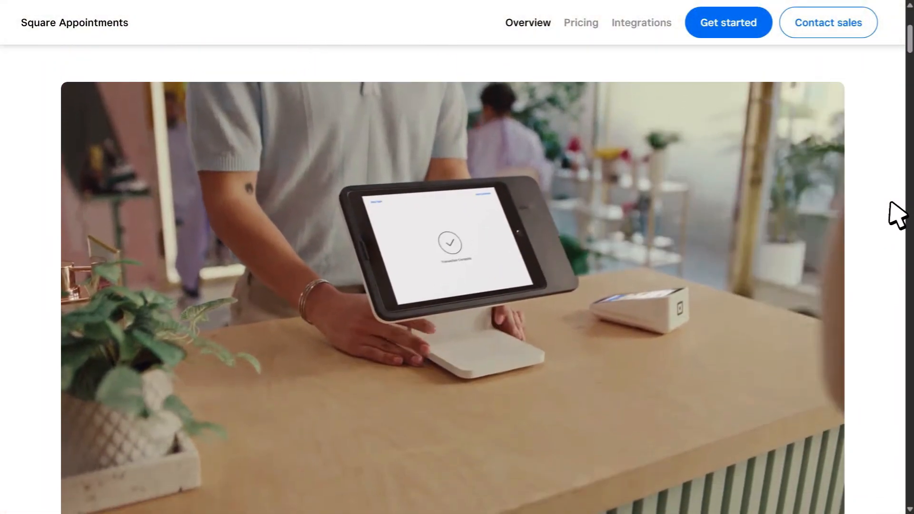
pyautogui.scroll(-4, 898, 214)
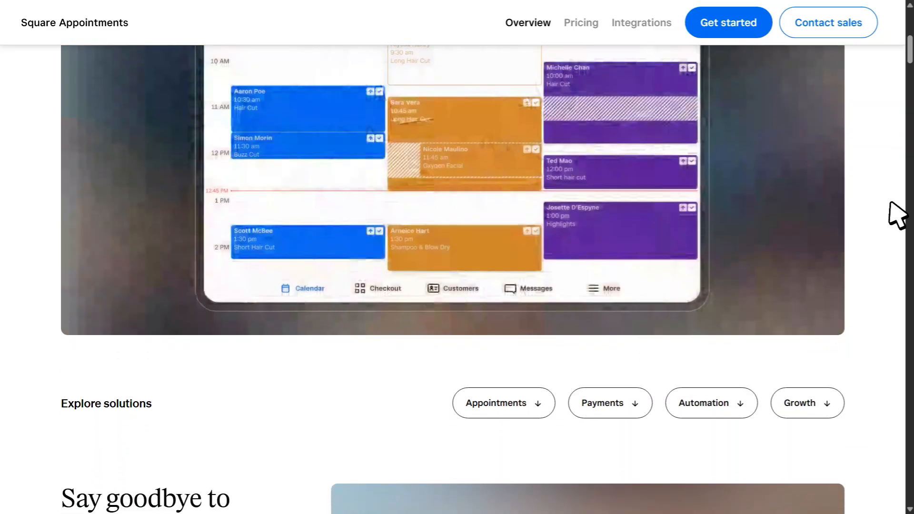
pyautogui.scroll(-3, 898, 215)
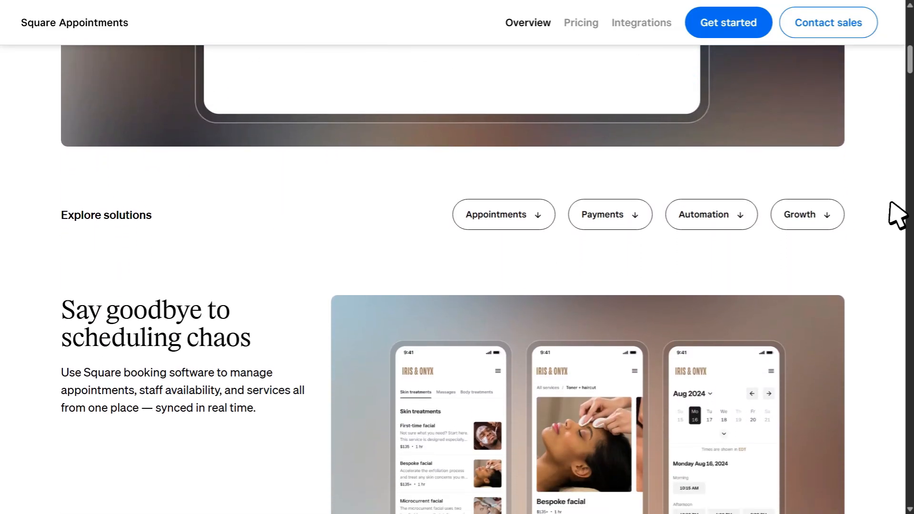
pyautogui.scroll(-4, 898, 215)
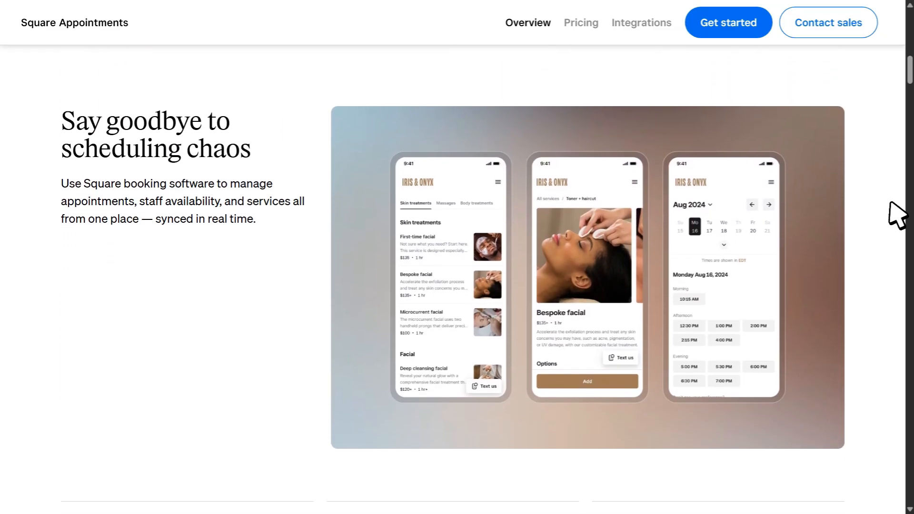
pyautogui.scroll(-2, 897, 215)
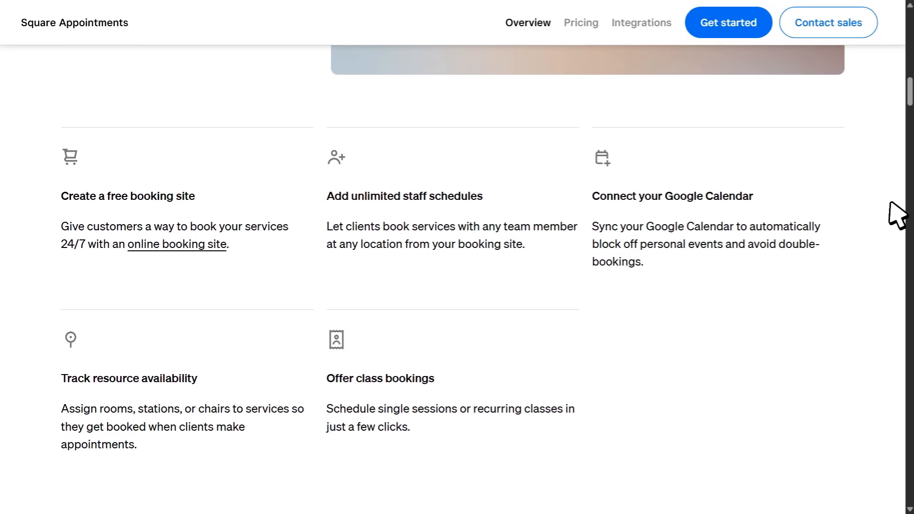
pyautogui.scroll(-4, 897, 215)
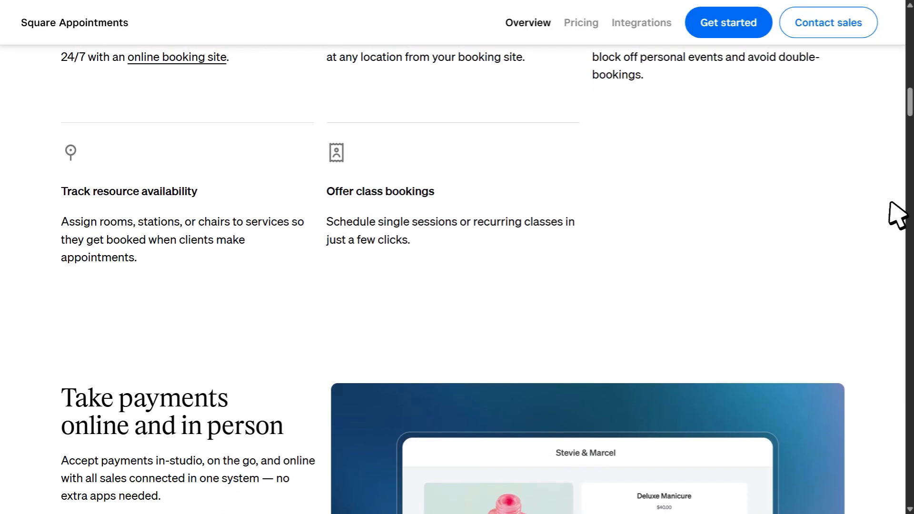
pyautogui.scroll(-4, 898, 215)
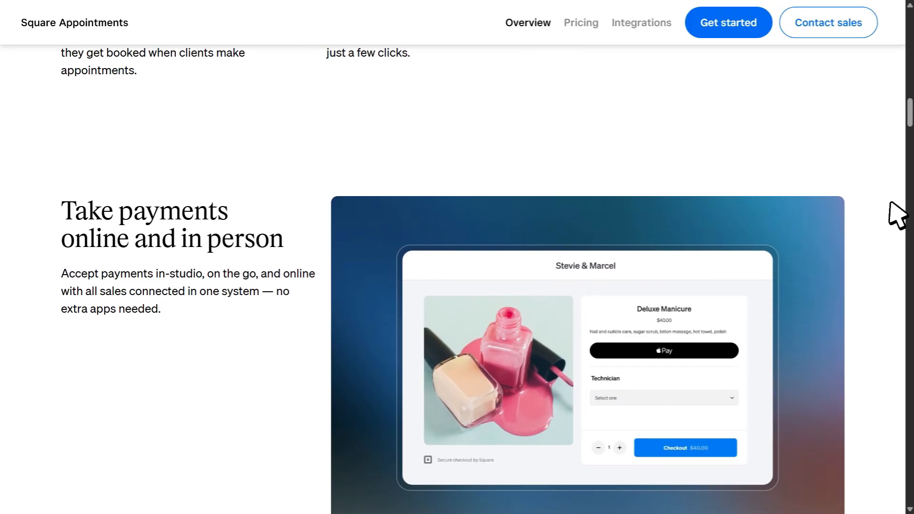
pyautogui.scroll(-4, 898, 216)
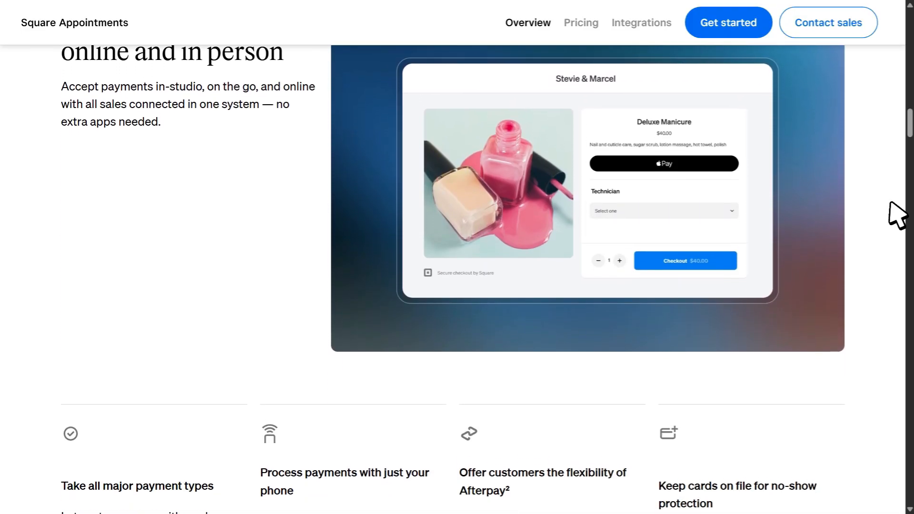
pyautogui.scroll(-4, 898, 215)
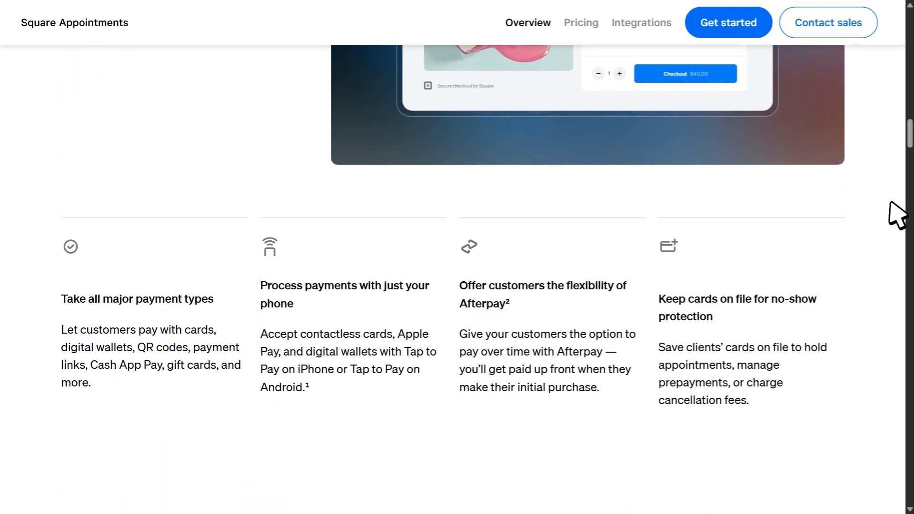
pyautogui.scroll(-4, 897, 215)
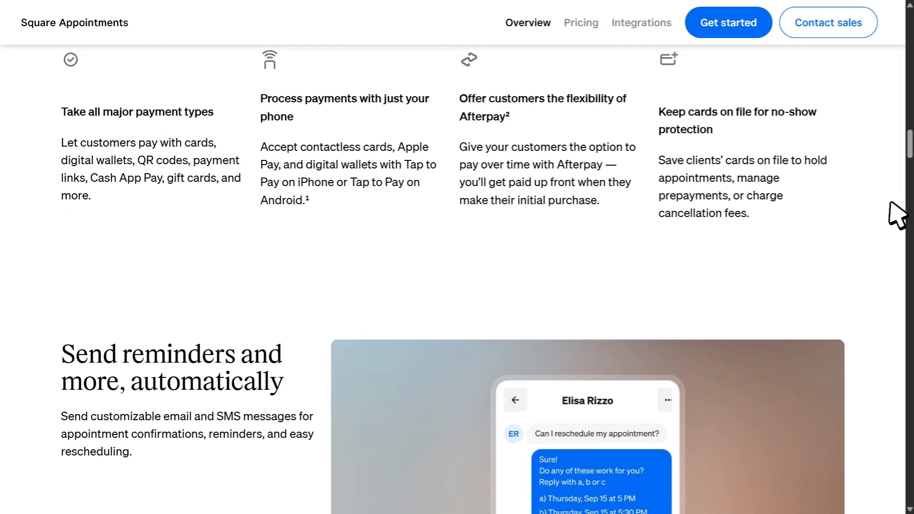
pyautogui.scroll(-2, 898, 215)
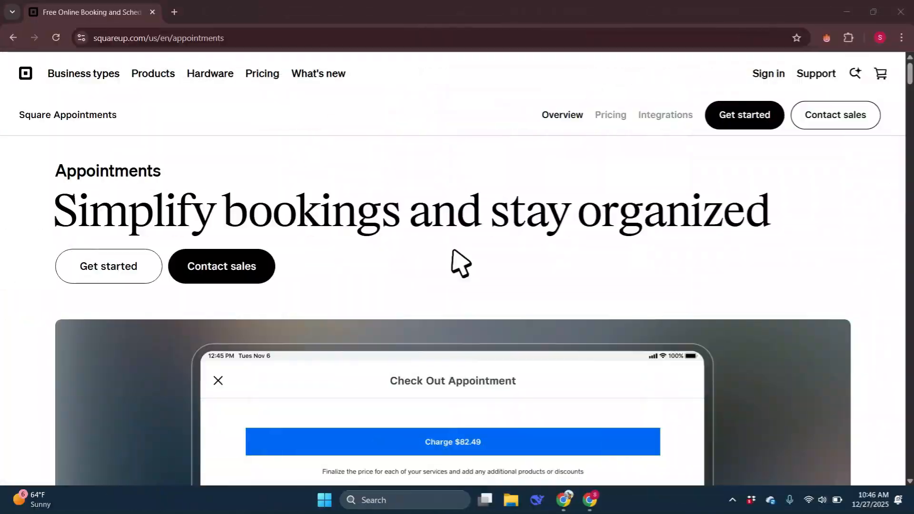
# - Open the Square account sign-up form from the Square Appointments page and look over its fields
pyautogui.click(286, 42)
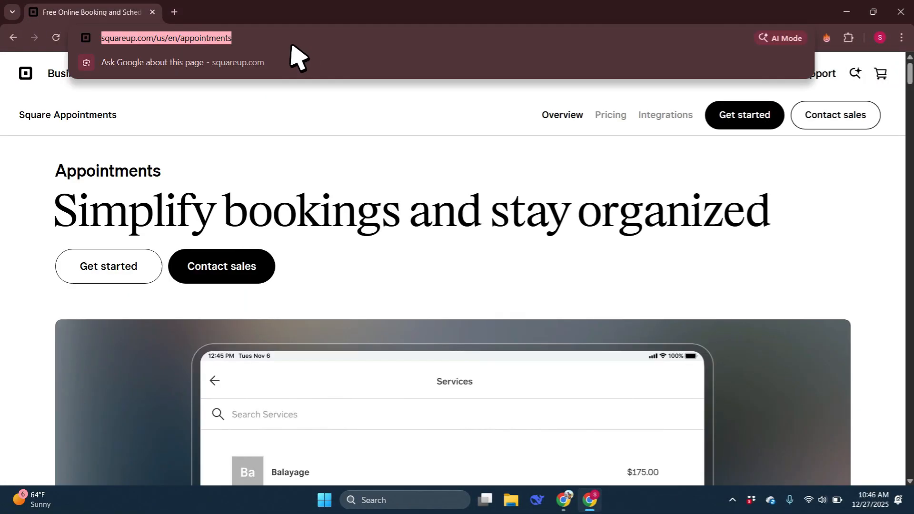
pyautogui.click(348, 122)
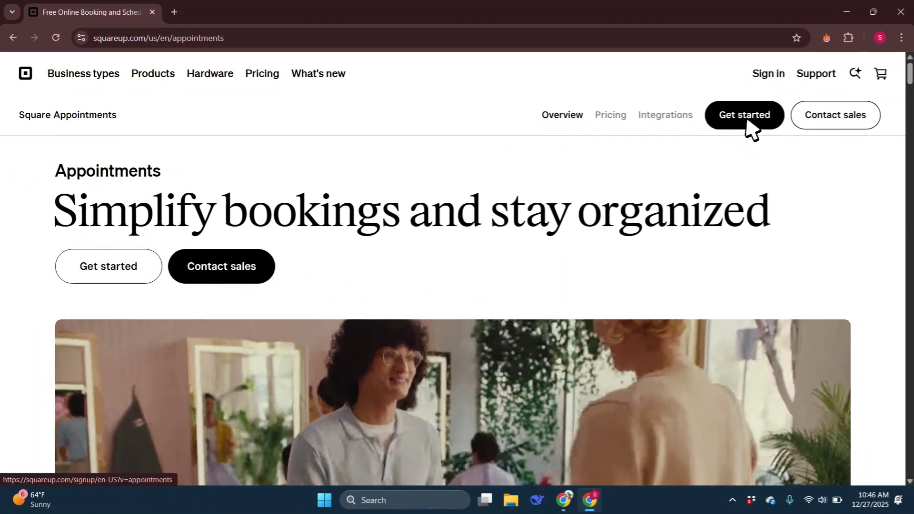
pyautogui.click(730, 131)
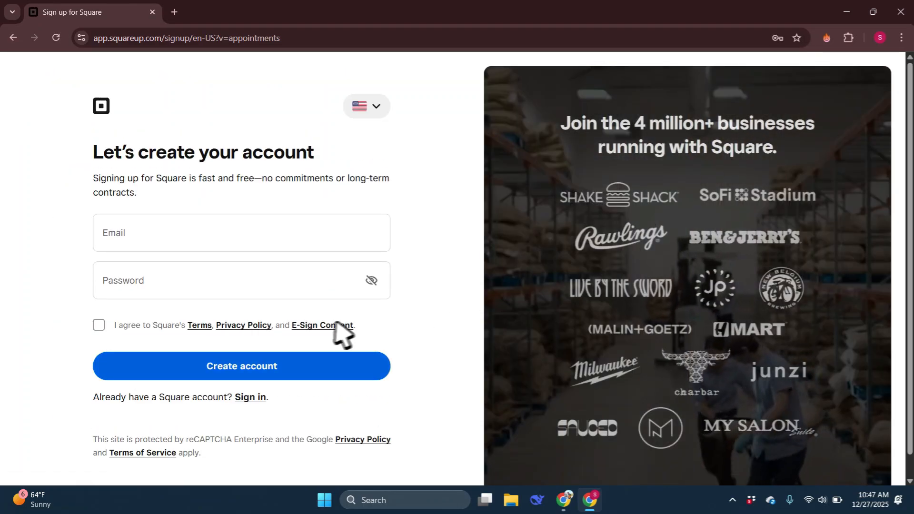
pyautogui.scroll(-1, 285, 376)
pyautogui.scroll(1, 201, 419)
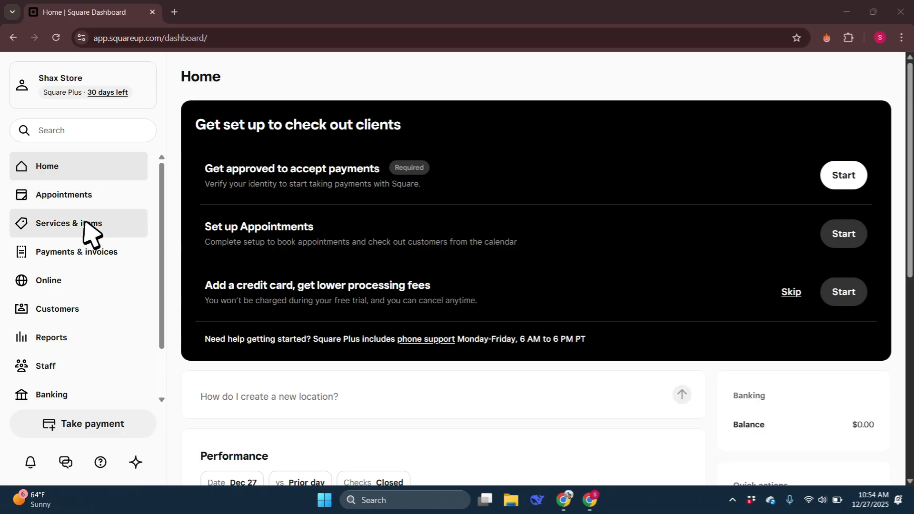
# - Open the Appointments overview, look through its setup guide, and dismiss the notice about online processing fees
pyautogui.scroll(-2, 72, 285)
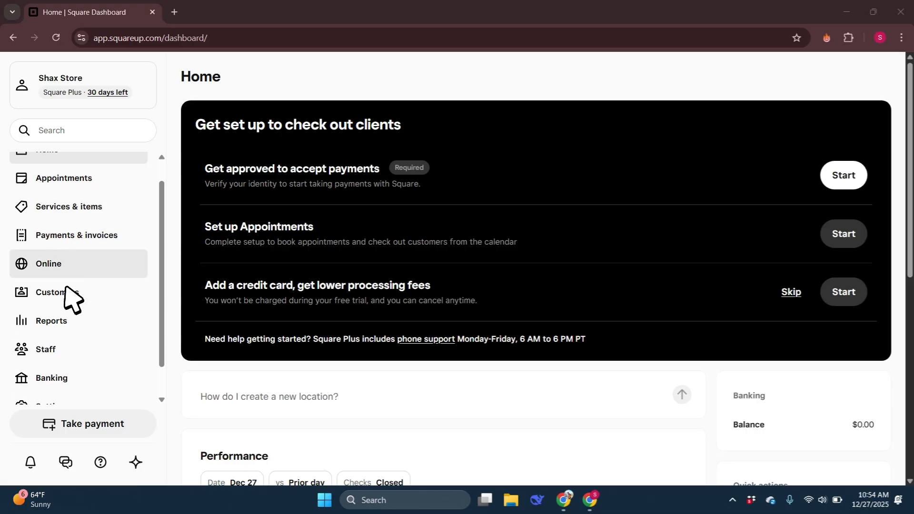
pyautogui.scroll(2, 81, 367)
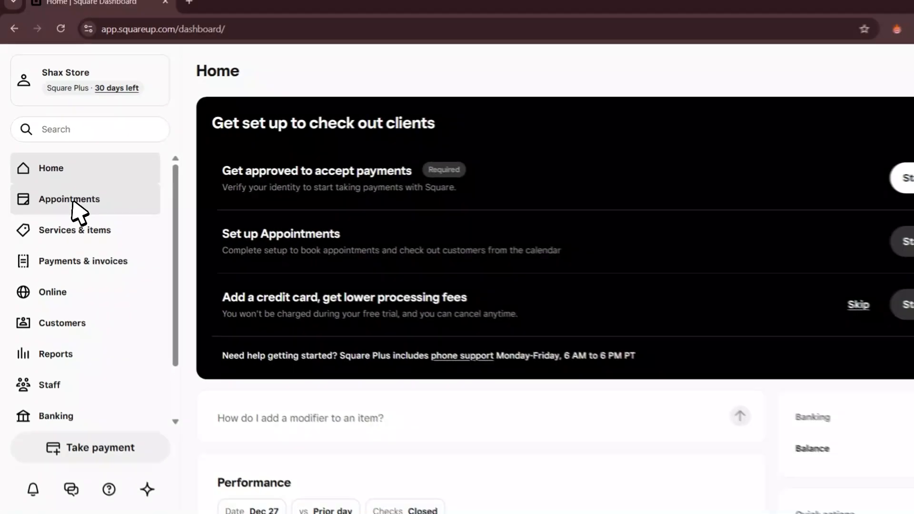
pyautogui.click(114, 236)
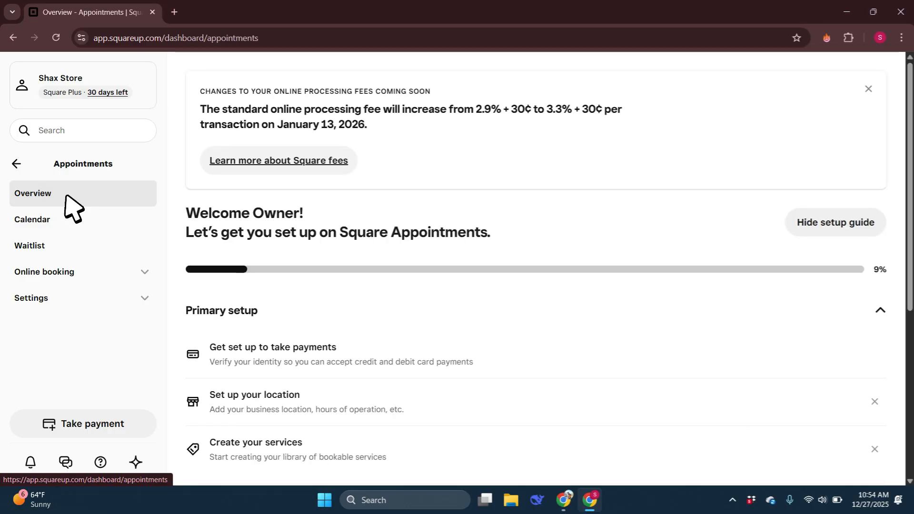
pyautogui.scroll(-2, 339, 264)
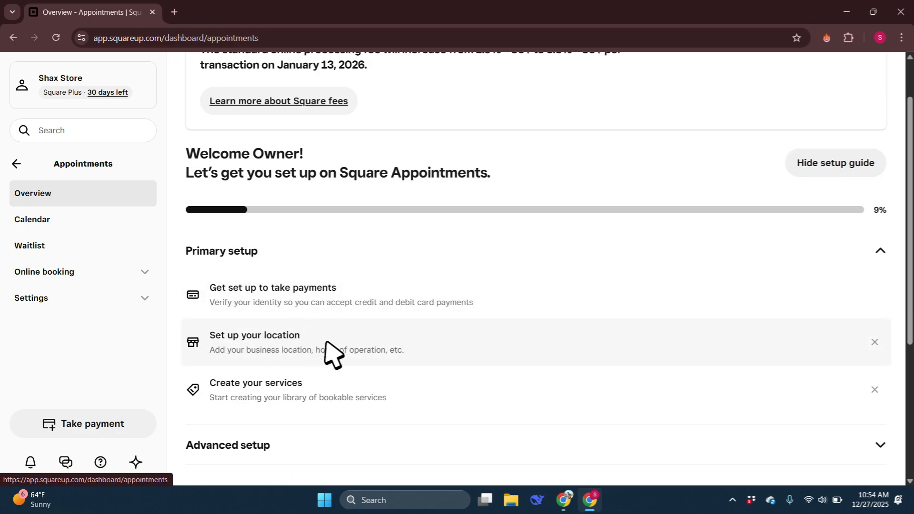
pyautogui.scroll(-3, 333, 352)
pyautogui.scroll(-1, 296, 378)
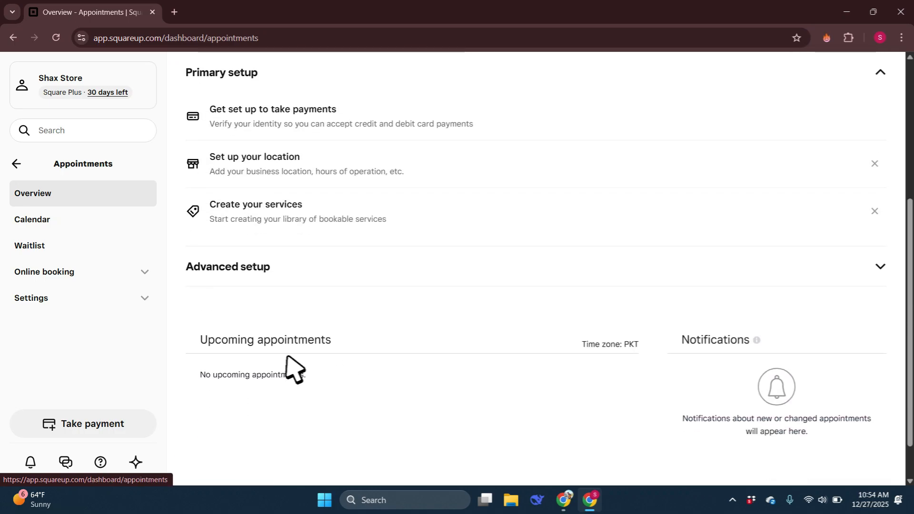
pyautogui.scroll(5, 291, 333)
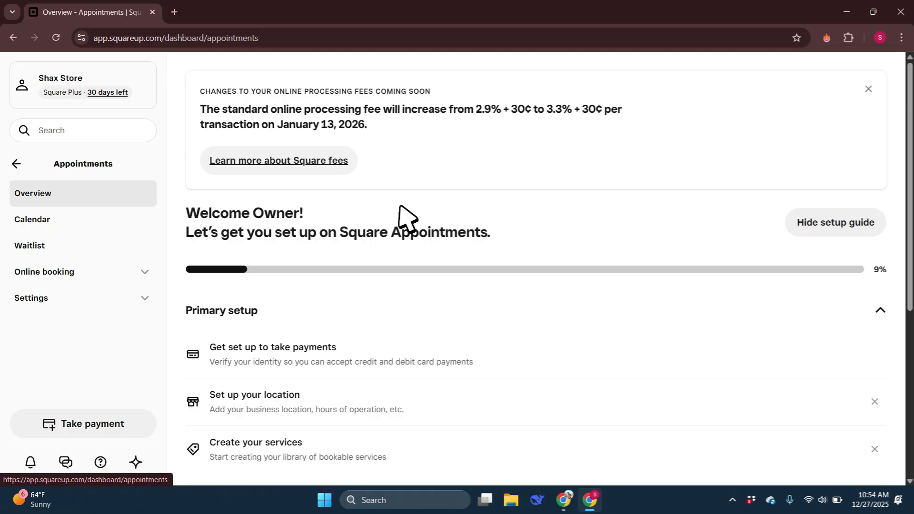
pyautogui.click(869, 89)
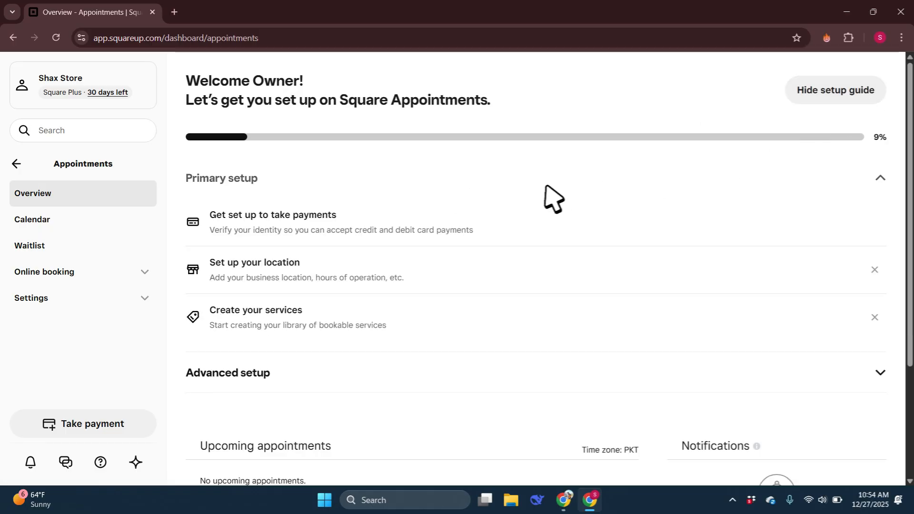
# - Open the appointments calendar and dismiss the tip about creating an appointment
pyautogui.click(71, 232)
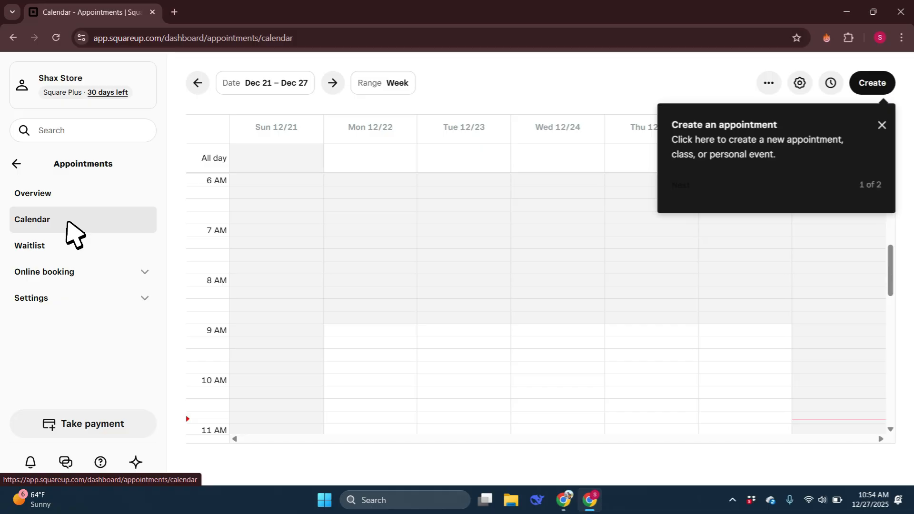
pyautogui.click(881, 125)
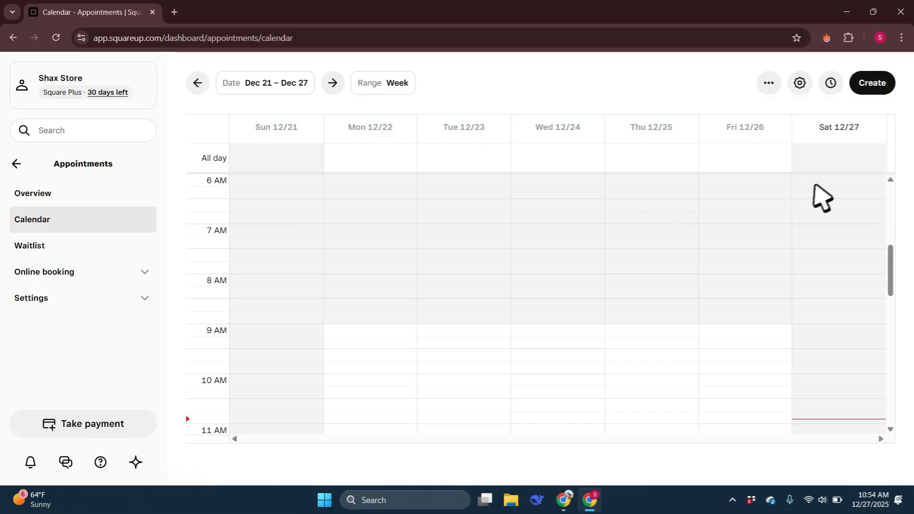
pyautogui.scroll(-1, 491, 268)
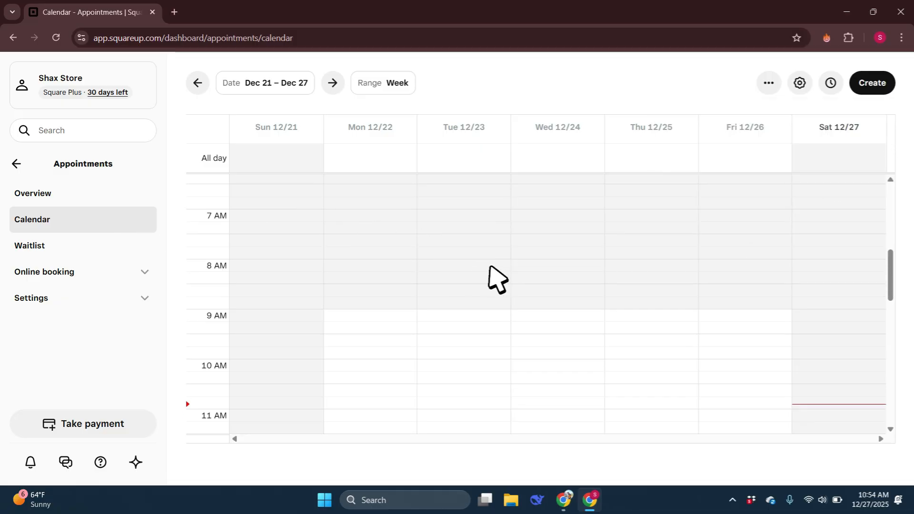
pyautogui.scroll(2, 474, 280)
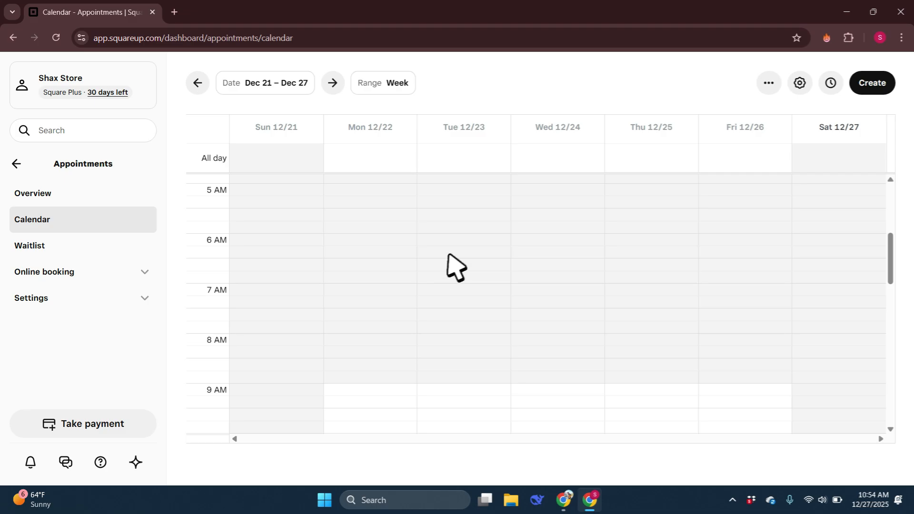
# - Open a new appointment form, examine its customer, service, date and notes fields, and close it without saving
pyautogui.click(873, 83)
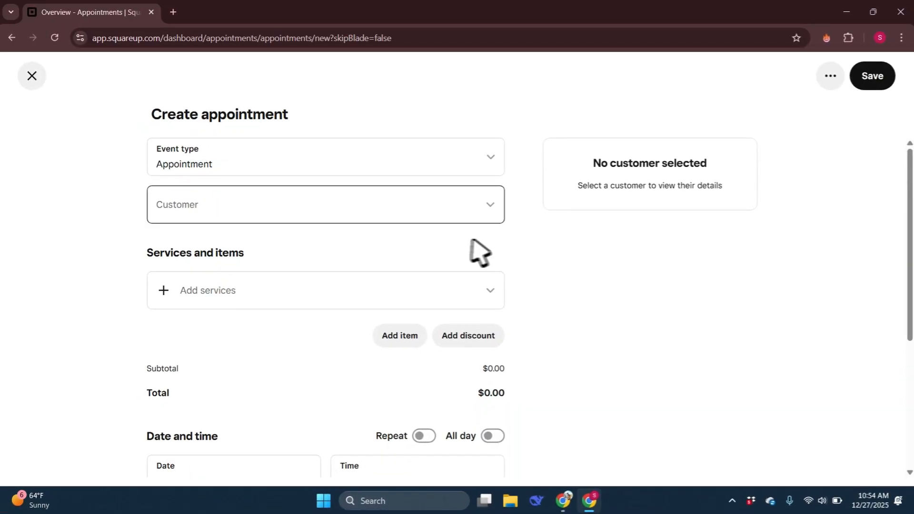
pyautogui.scroll(-1, 266, 172)
pyautogui.scroll(-4, 429, 215)
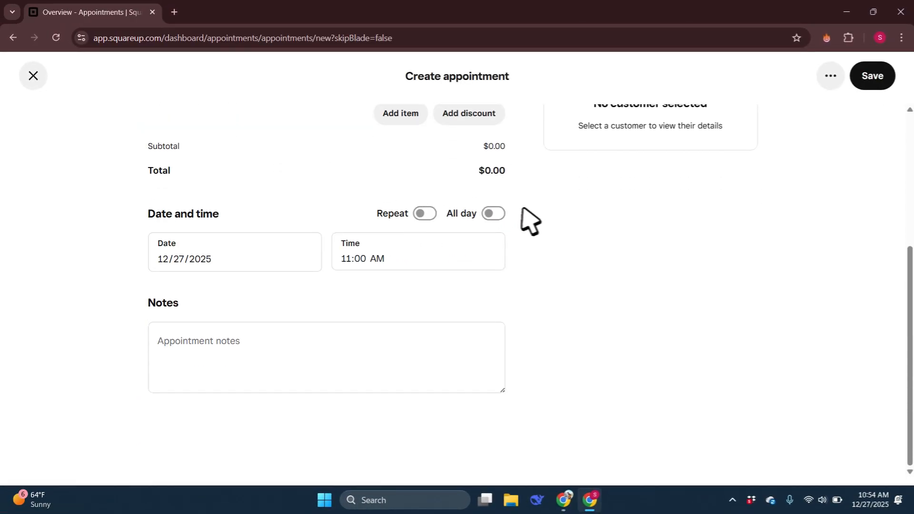
pyautogui.scroll(5, 333, 343)
pyautogui.scroll(1, 263, 333)
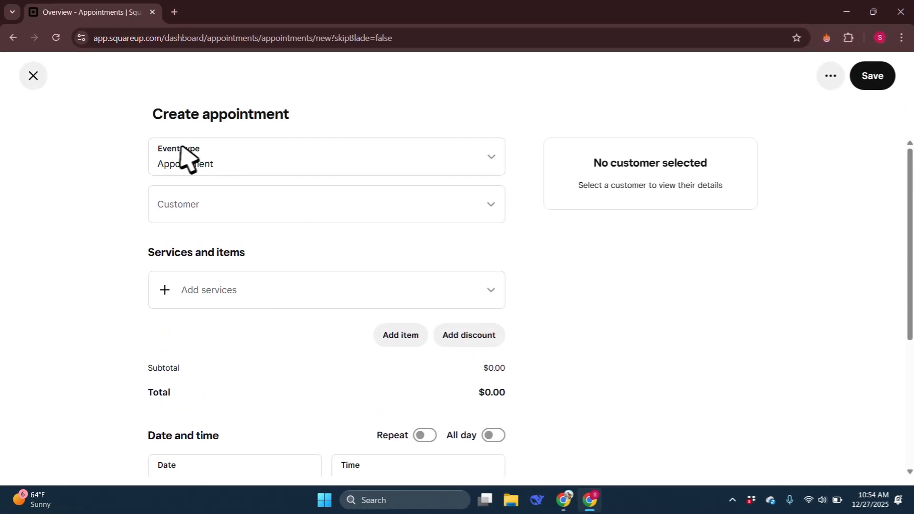
pyautogui.click(36, 77)
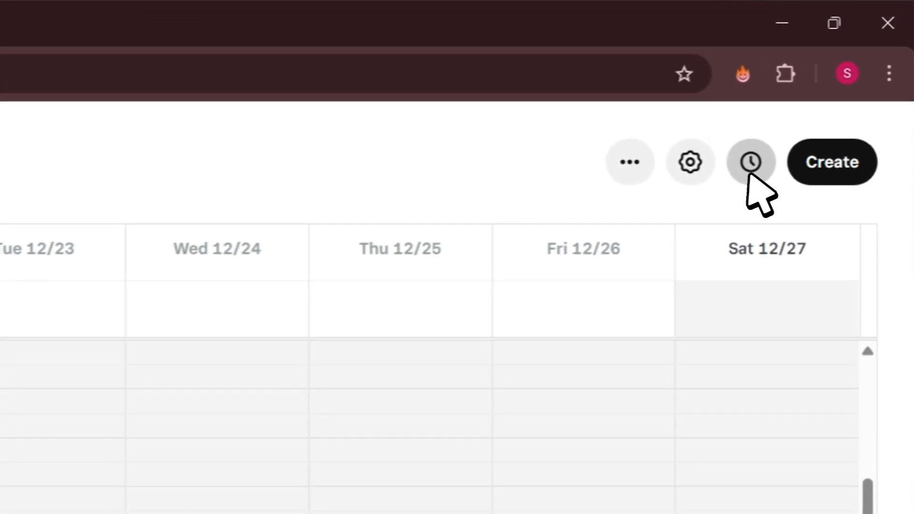
# - Open the availability editor and look over the one-time hours for the week of Dec 21 – Dec 27
pyautogui.click(749, 169)
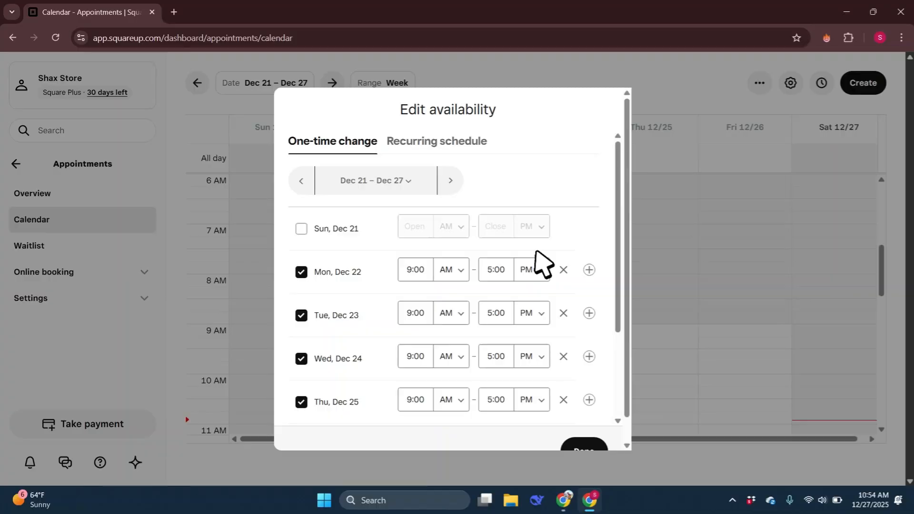
pyautogui.scroll(-2, 429, 274)
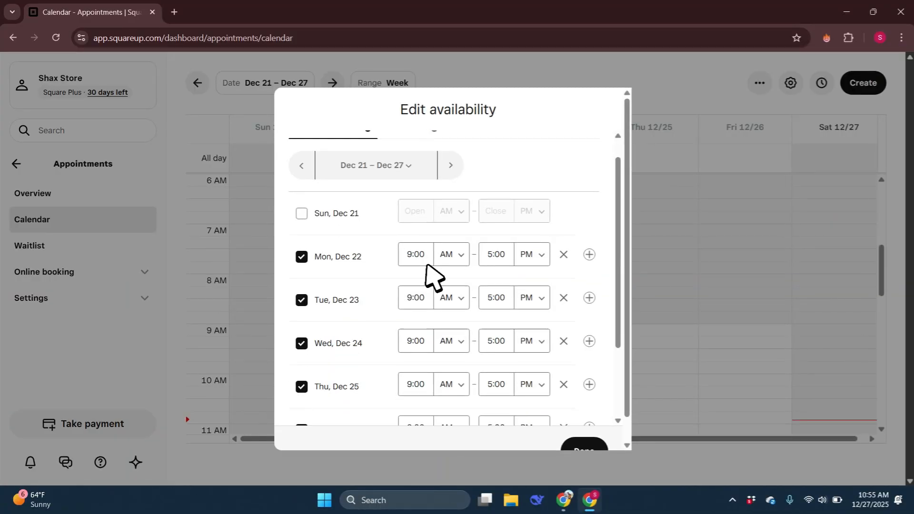
pyautogui.scroll(2, 396, 238)
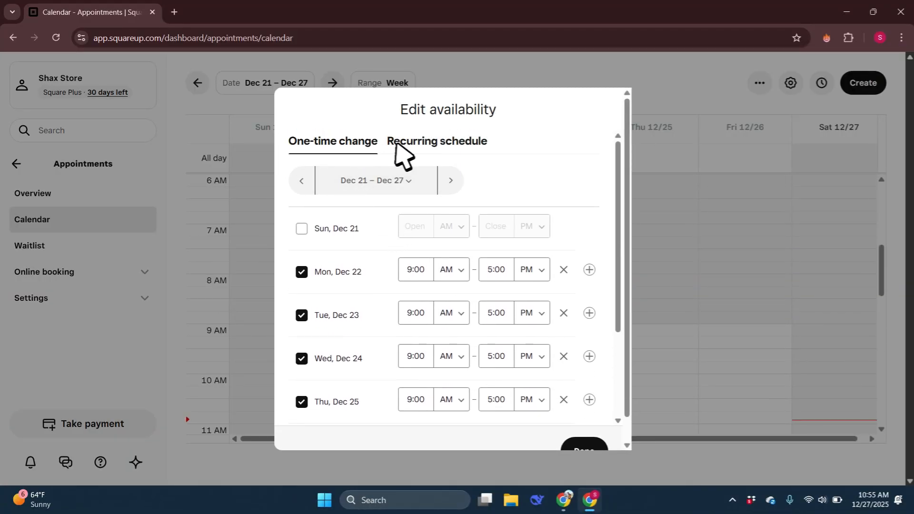
pyautogui.scroll(-2, 427, 333)
pyautogui.scroll(1, 353, 233)
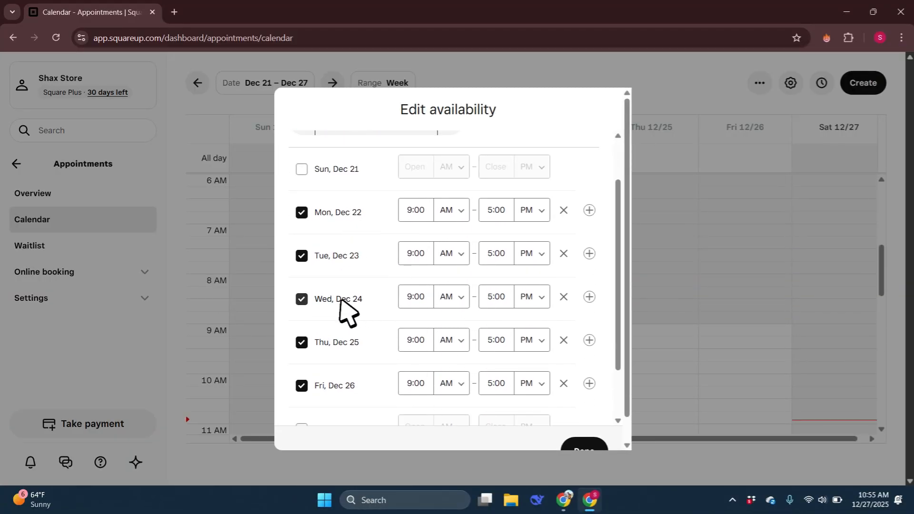
# - Switch off availability for Tue, Dec 23 and Wed, Dec 24, and switch both days back on
pyautogui.click(303, 300)
pyautogui.click(302, 256)
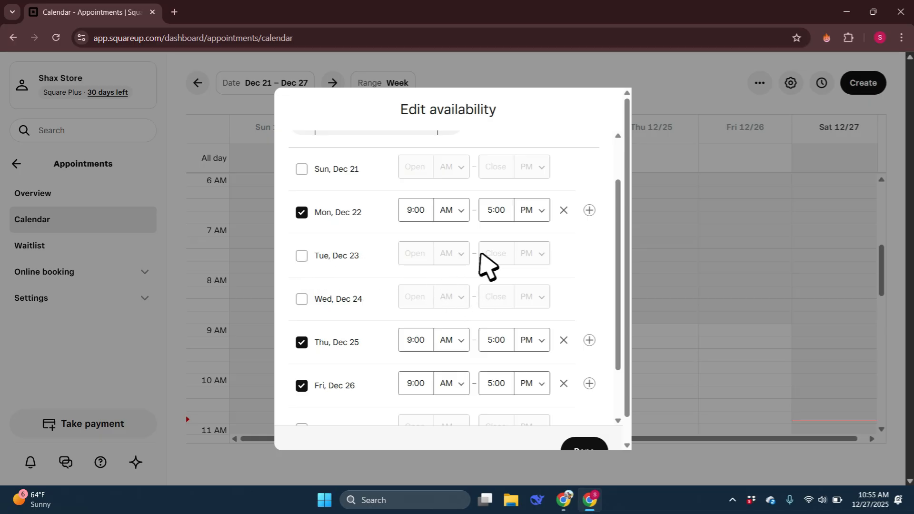
pyautogui.click(302, 256)
pyautogui.click(302, 299)
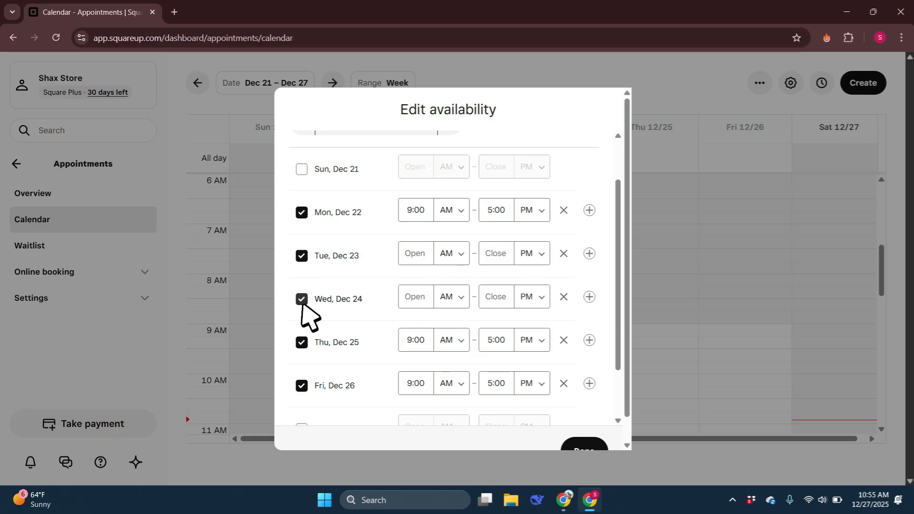
# - Set the one-time availability for Mon, Dec 22 to 10:00 AM – 10:00 PM
pyautogui.scroll(2, 429, 280)
pyautogui.click(424, 272)
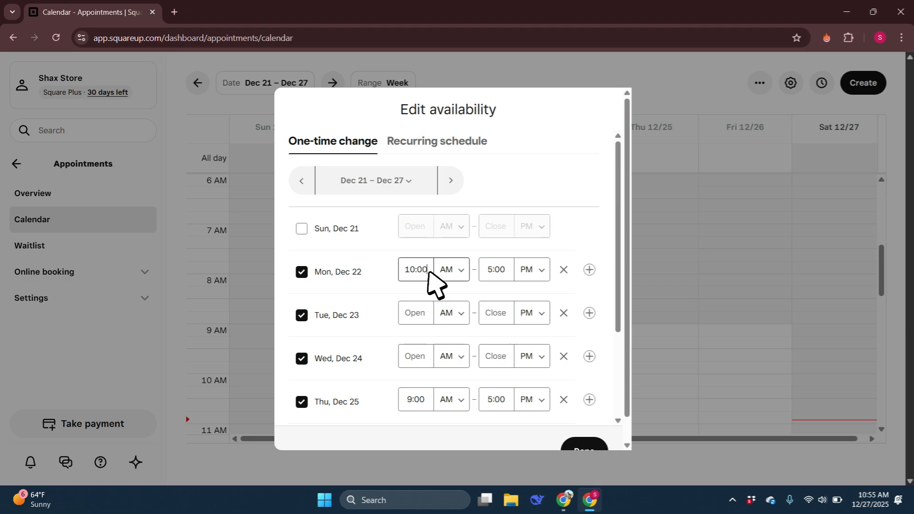
pyautogui.click(500, 273)
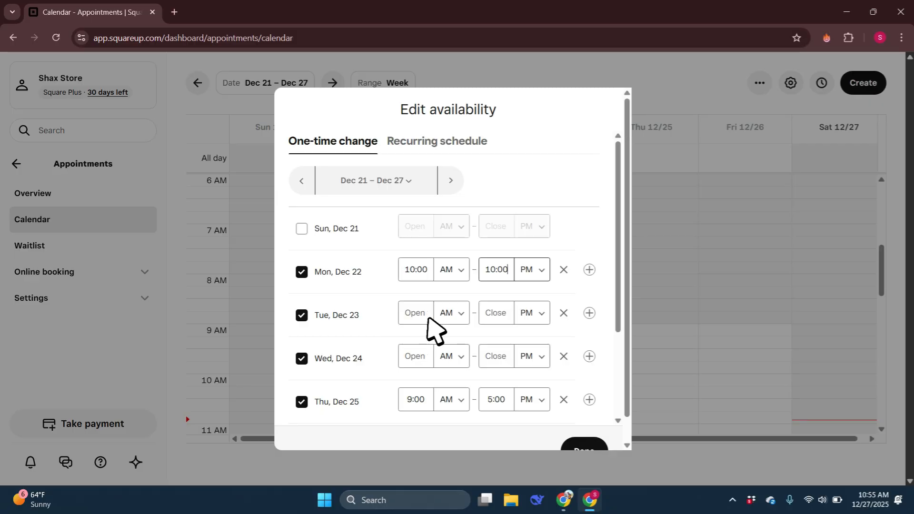
# - Set the one-time availability for both Tue, Dec 23 and Wed, Dec 24 to 9:00 AM – 7:00 PM
pyautogui.click(420, 314)
pyautogui.write('9:0')
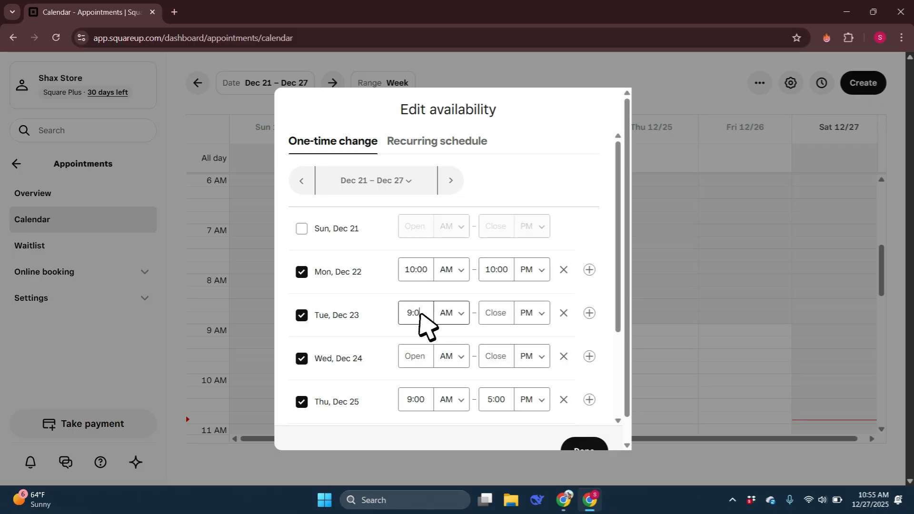
pyautogui.write('0')
pyautogui.click(499, 315)
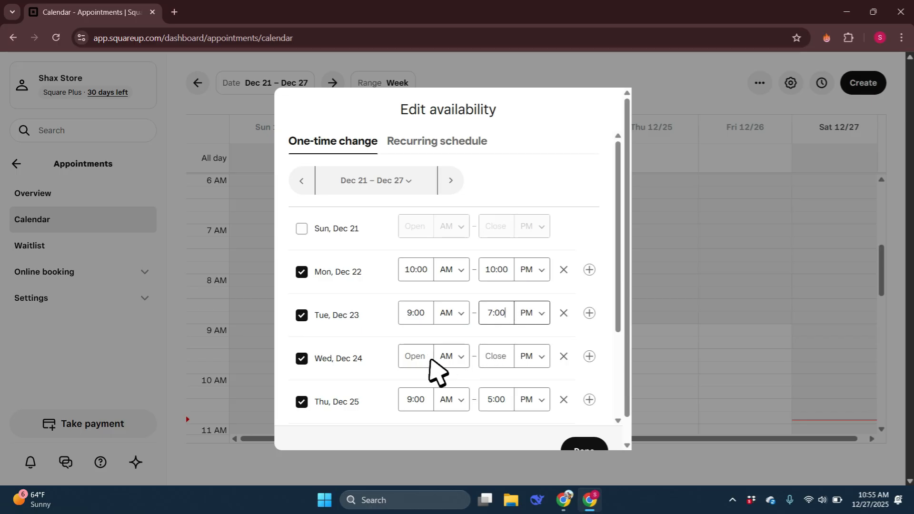
pyautogui.click(419, 356)
pyautogui.write('9:00')
pyautogui.click(495, 361)
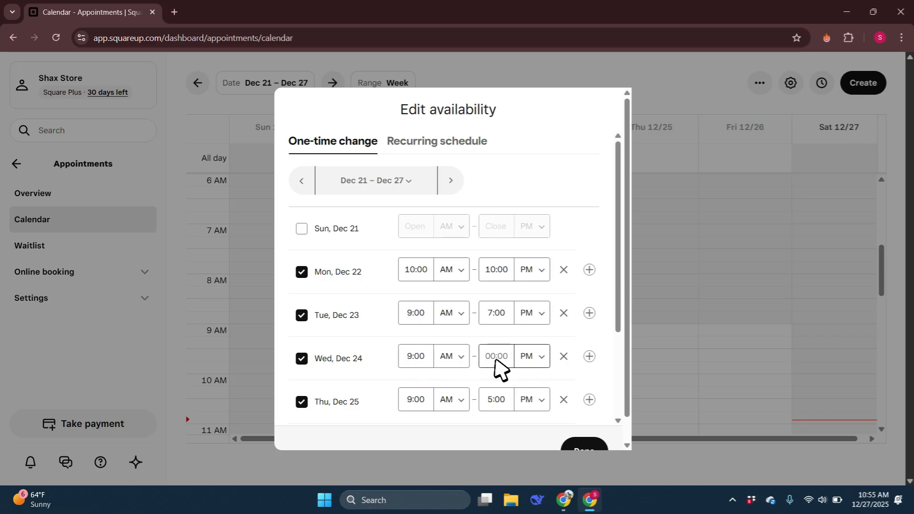
pyautogui.write('7:00')
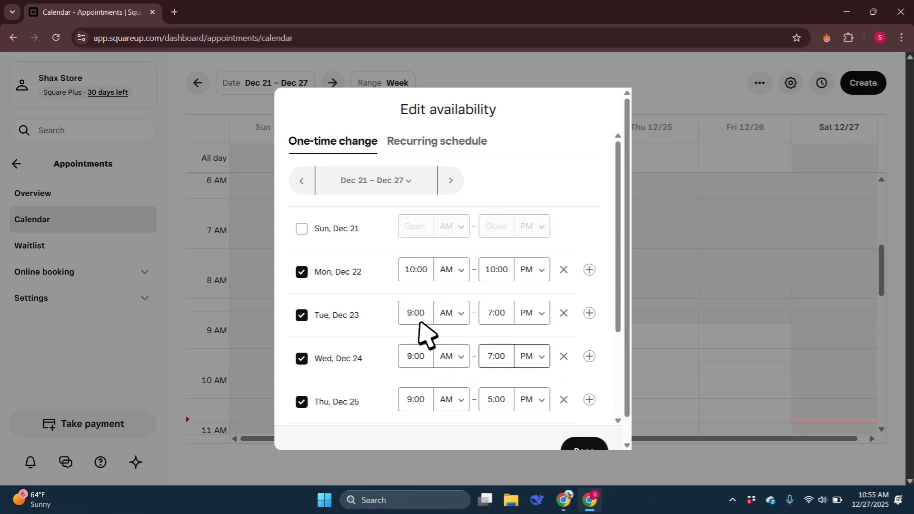
# - Switch on availability for Sat, Dec 27 and switch it off again
pyautogui.scroll(-3, 422, 333)
pyautogui.click(302, 361)
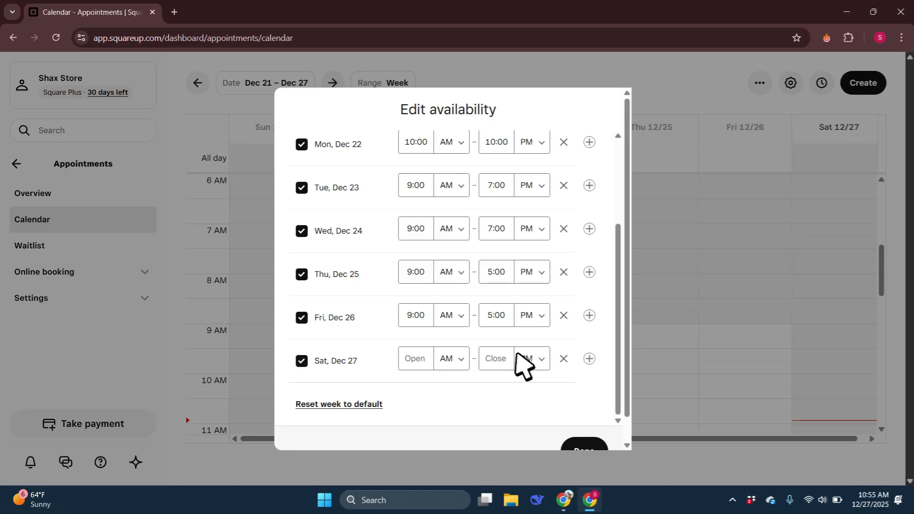
pyautogui.click(303, 361)
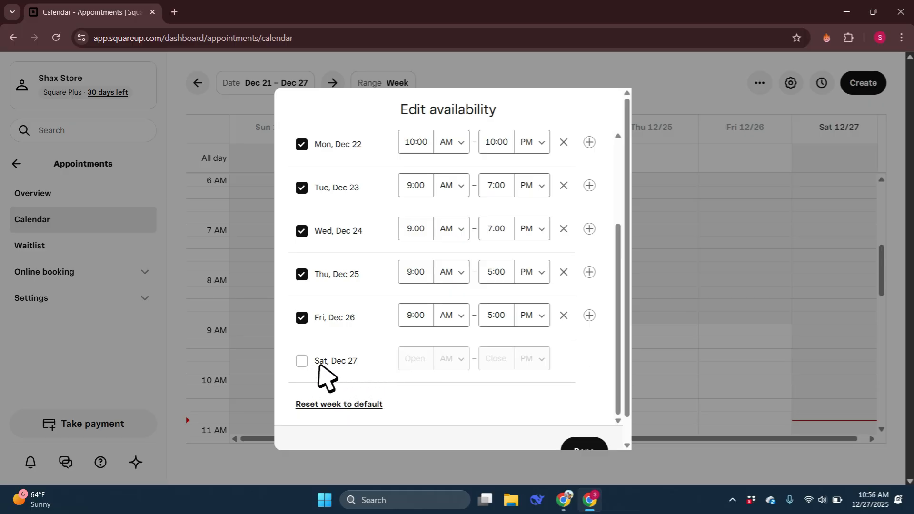
# - Open the recurring schedule and look over its weekly working days and hours
pyautogui.scroll(1, 438, 373)
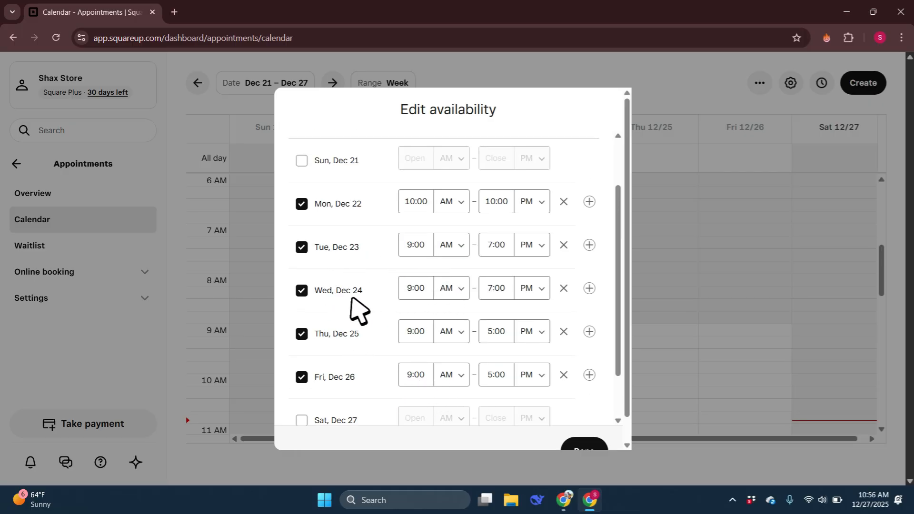
pyautogui.scroll(2, 377, 290)
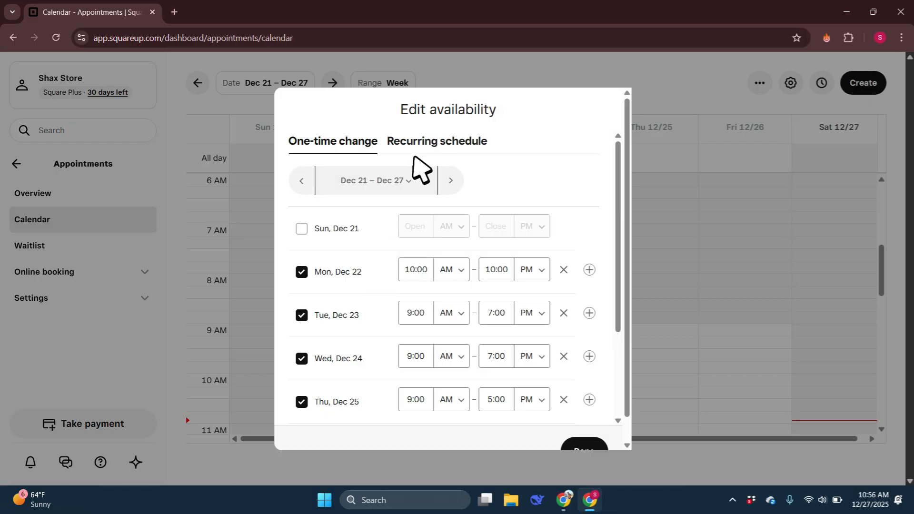
pyautogui.click(419, 148)
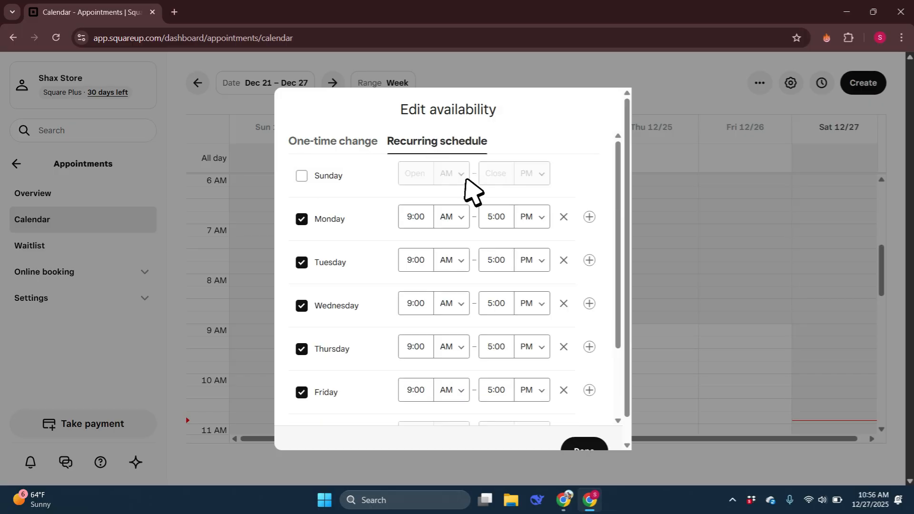
pyautogui.scroll(-2, 428, 285)
pyautogui.scroll(2, 402, 363)
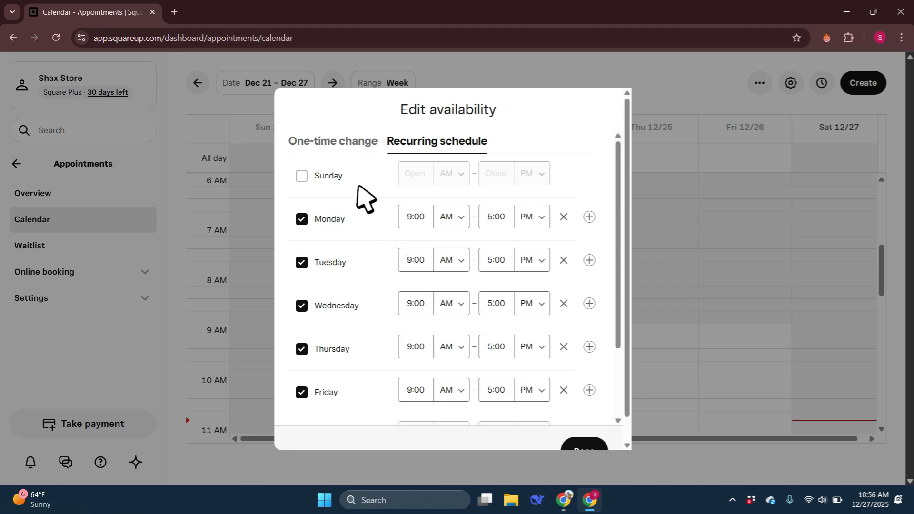
# - Return to the one-time change for Dec 21 – Dec 27 and confirm the edited availability
pyautogui.click(331, 143)
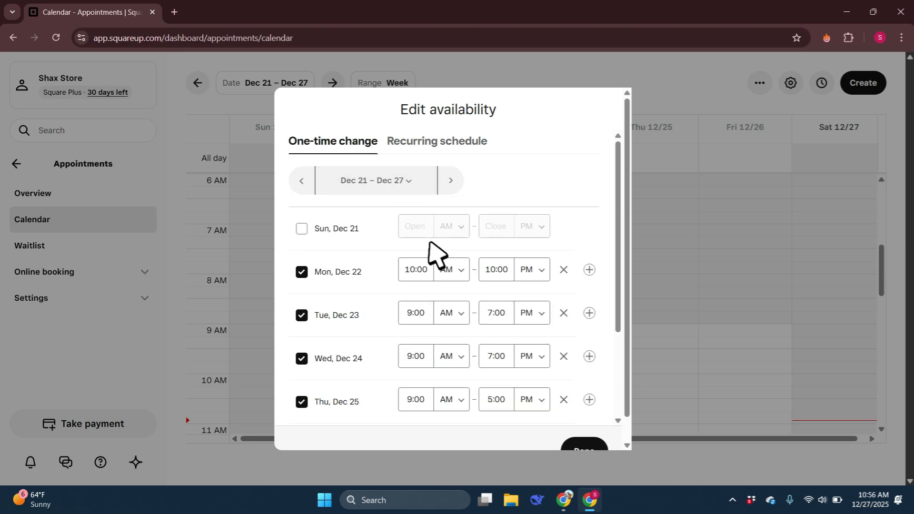
pyautogui.scroll(-3, 476, 305)
pyautogui.click(585, 447)
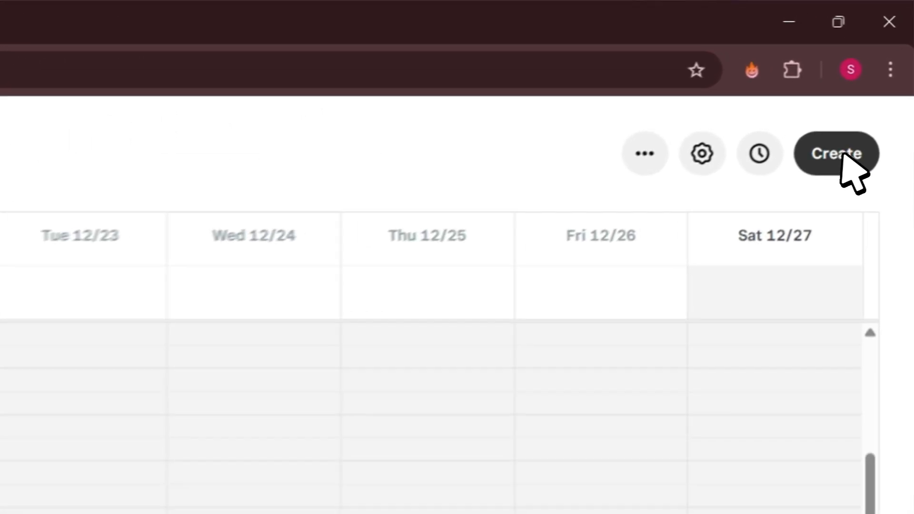
# - Start a new calendar entry with Appointment as its event type
pyautogui.click(842, 155)
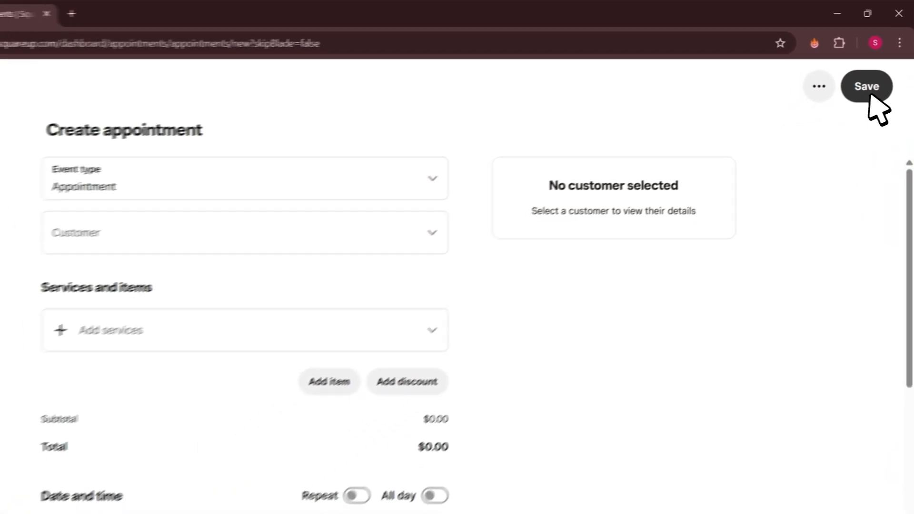
pyautogui.click(307, 164)
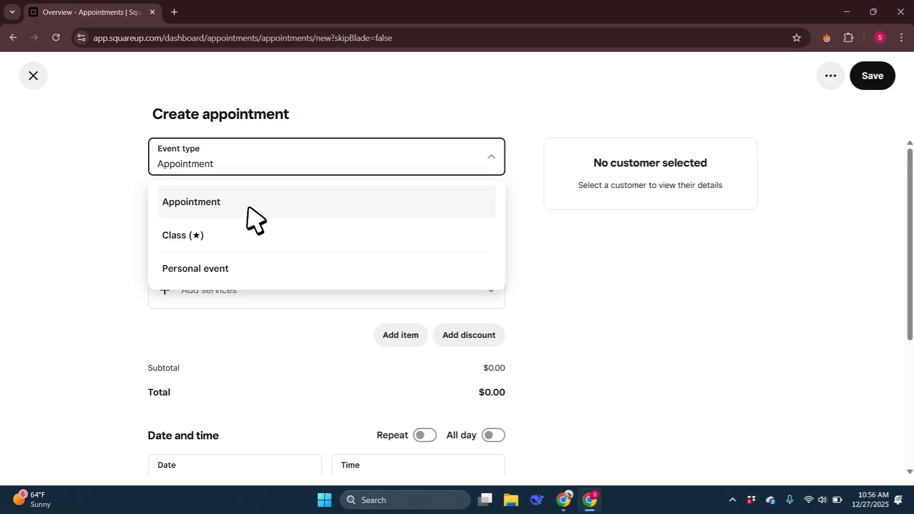
pyautogui.click(228, 205)
# - Create a new customer for the appointment with first name, last name, phone number and email, and save it
pyautogui.click(231, 210)
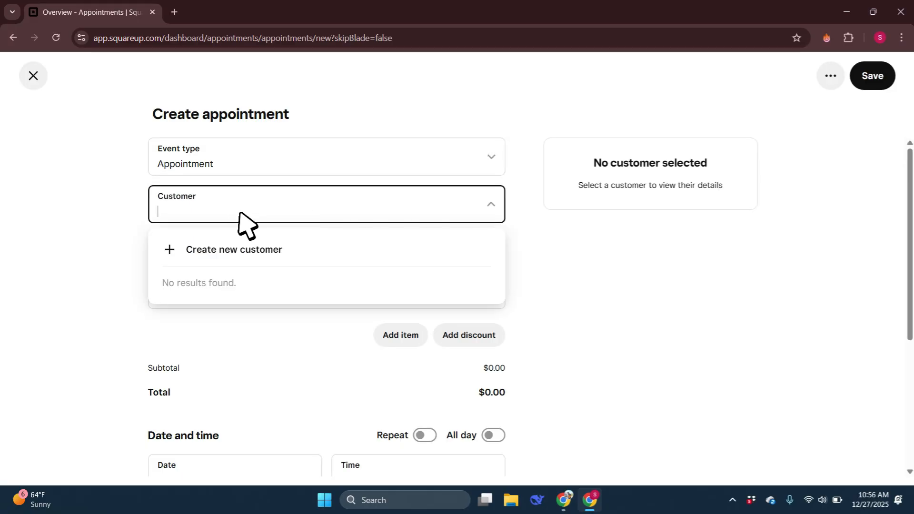
pyautogui.click(232, 251)
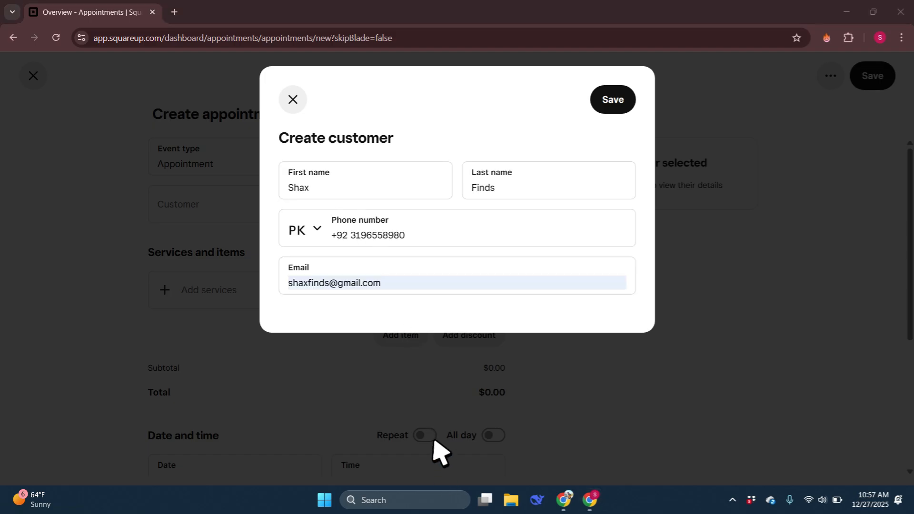
pyautogui.click(604, 106)
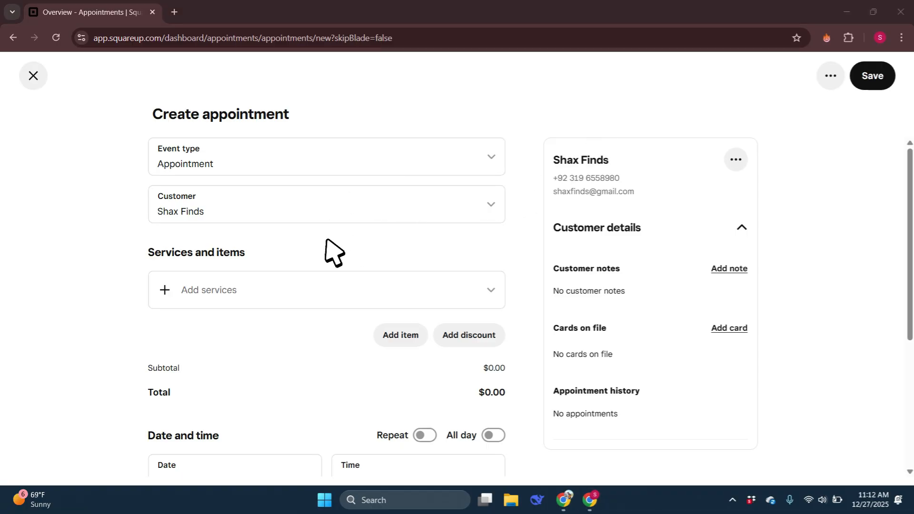
# - Add the Haircut (example service) to the appointment
pyautogui.click(230, 291)
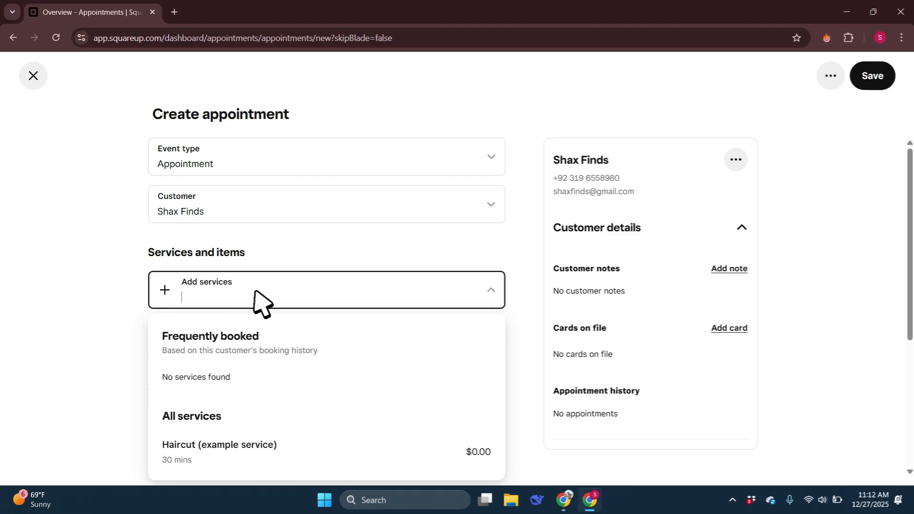
pyautogui.scroll(-2, 286, 351)
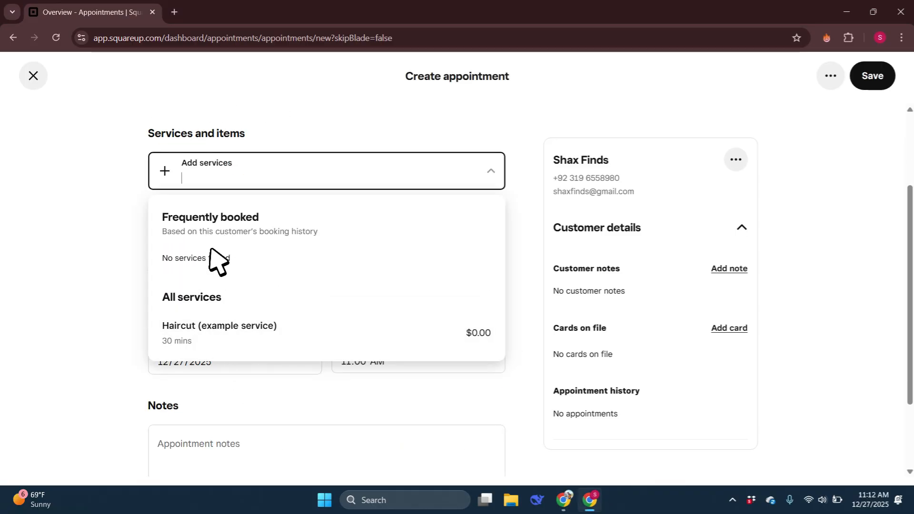
pyautogui.click(242, 331)
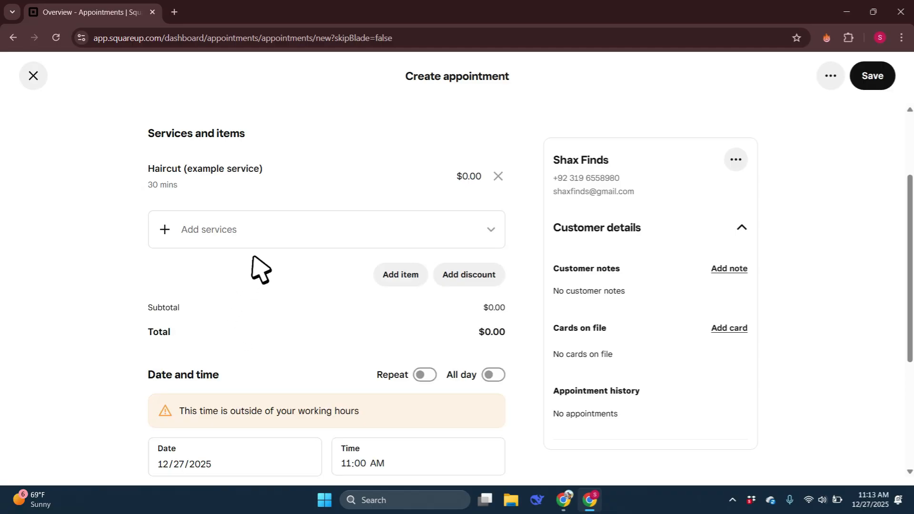
# - Open the details of the Haircut (example service) in the appointment and set its price to $200.00
pyautogui.scroll(3, 333, 263)
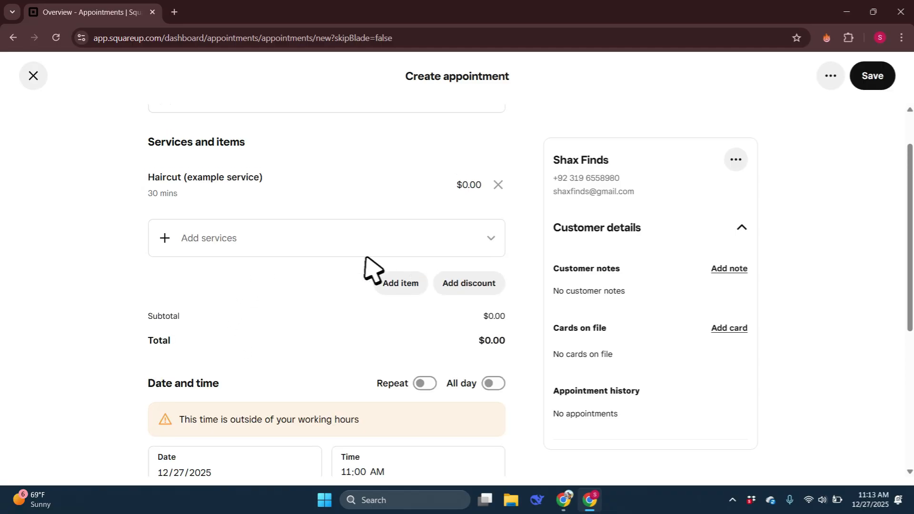
pyautogui.click(420, 295)
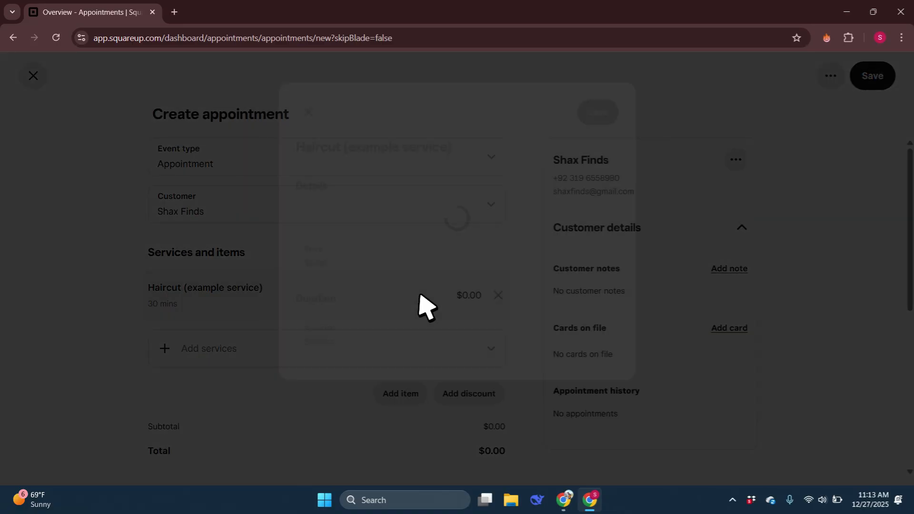
pyautogui.click(352, 222)
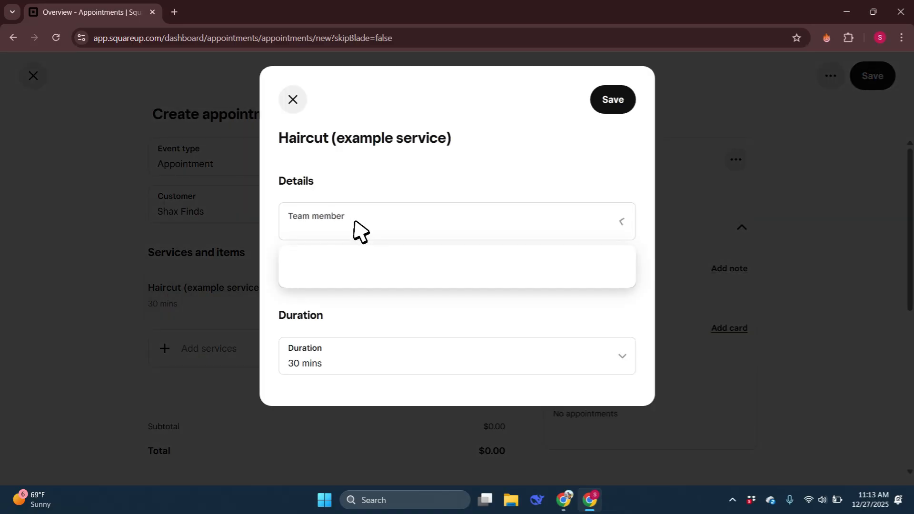
pyautogui.click(408, 260)
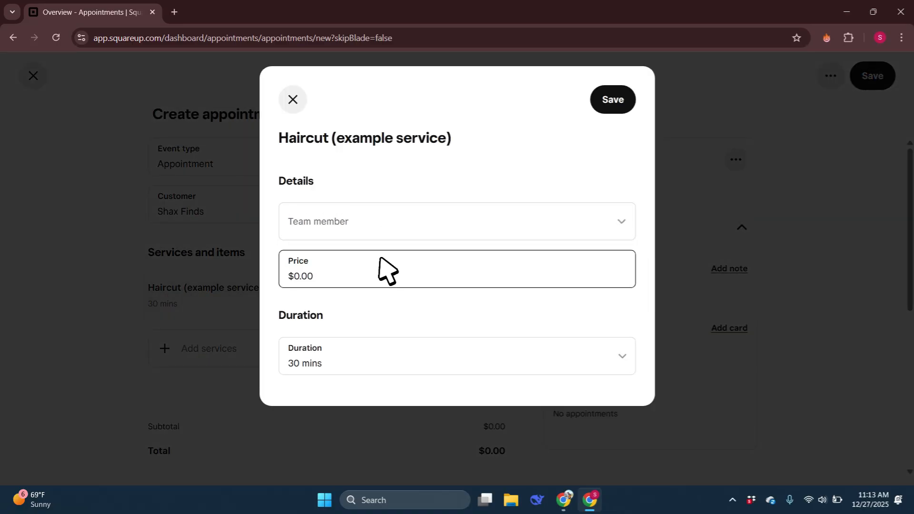
pyautogui.moveTo(365, 284); pyautogui.dragTo(288, 279)
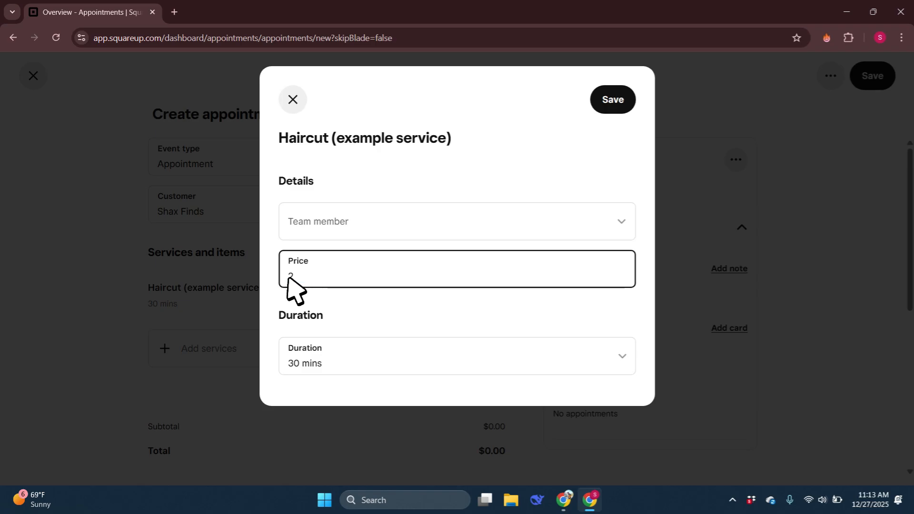
pyautogui.write('200')
pyautogui.click(369, 305)
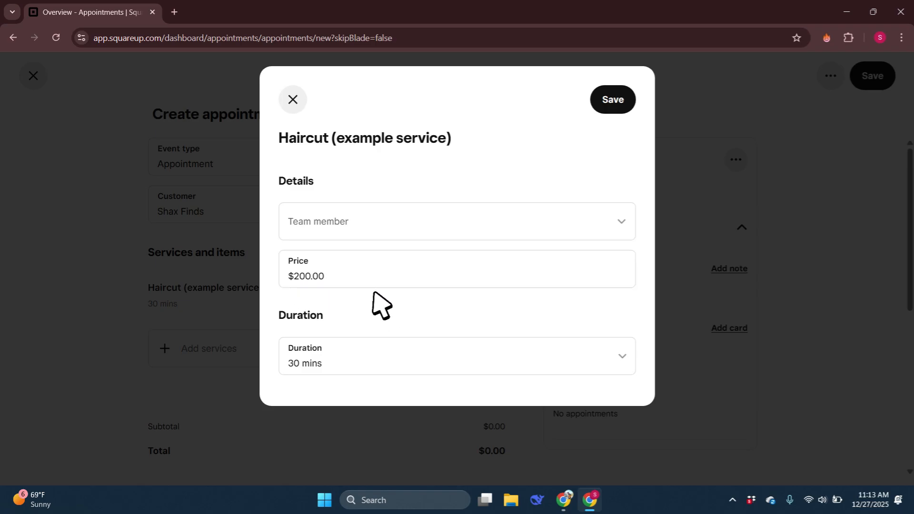
# - Set the haircut service's duration to 2 hrs and save the service details
pyautogui.click(353, 355)
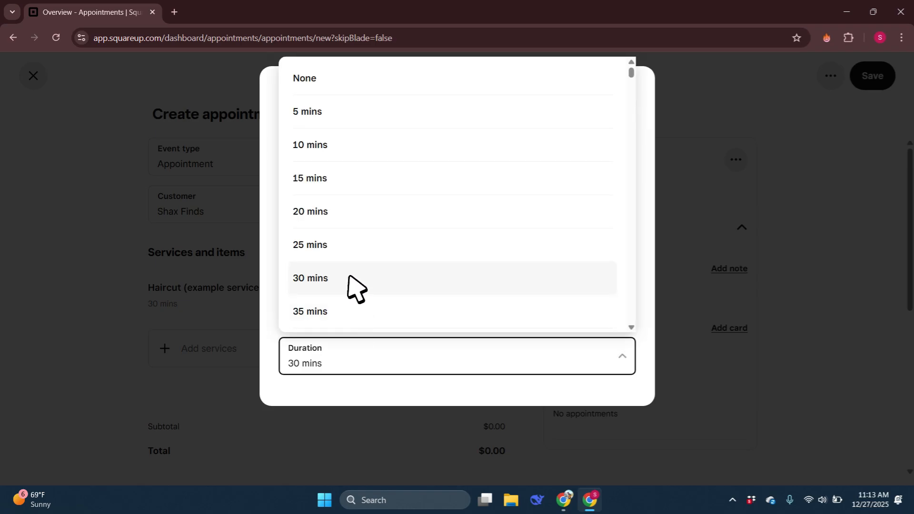
pyautogui.scroll(-8, 338, 279)
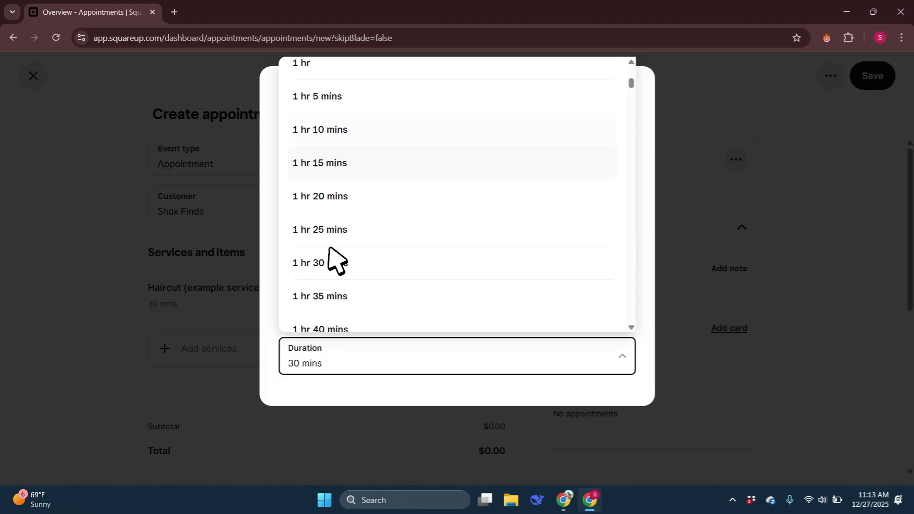
pyautogui.scroll(-5, 335, 259)
pyautogui.click(330, 234)
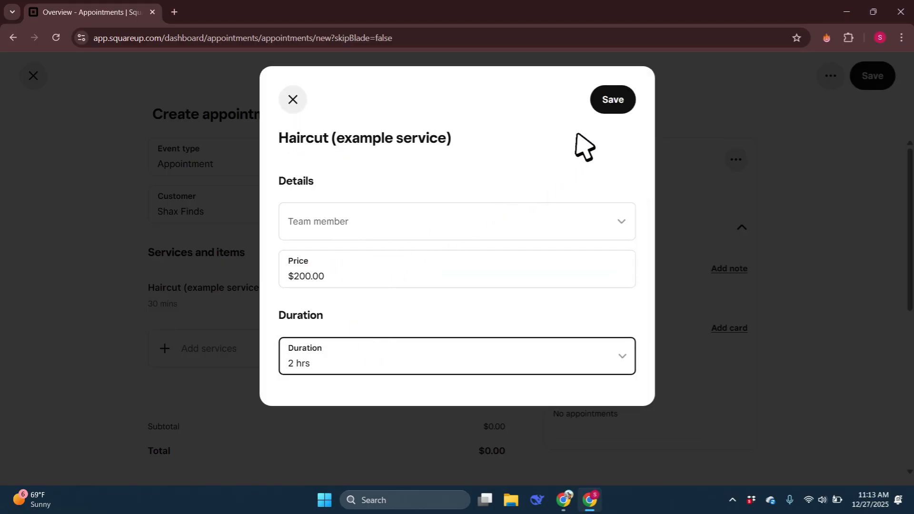
pyautogui.click(606, 107)
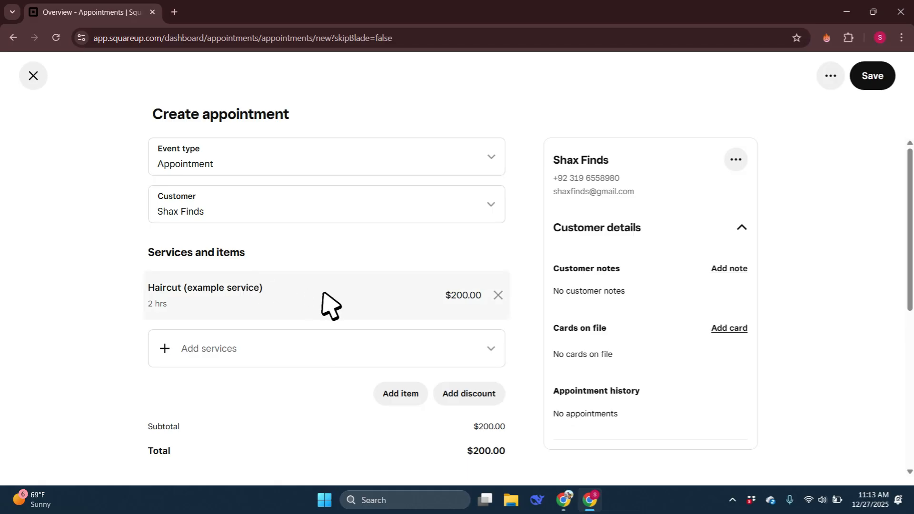
# - Set the appointment's date to 12/29/2025 and its time to 02:00 PM
pyautogui.scroll(-5, 322, 293)
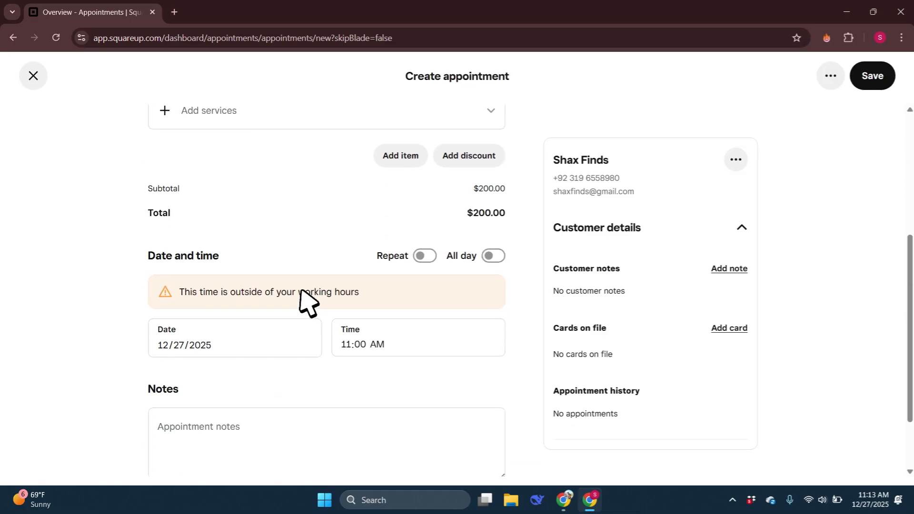
pyautogui.click(255, 331)
pyautogui.click(269, 244)
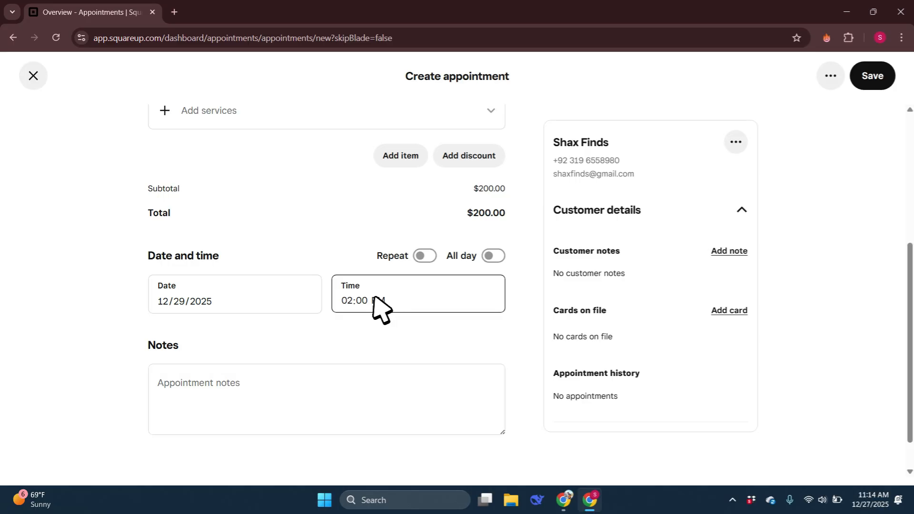
pyautogui.scroll(-1, 352, 336)
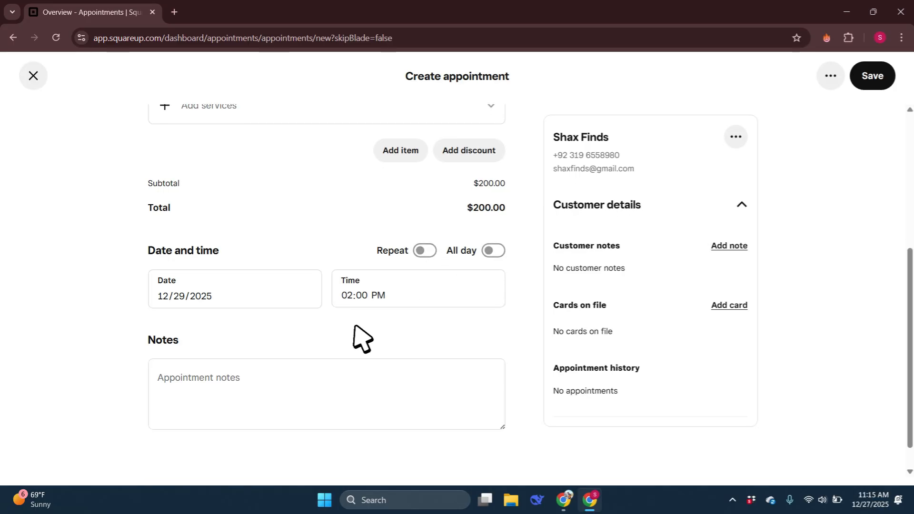
pyautogui.click(198, 348)
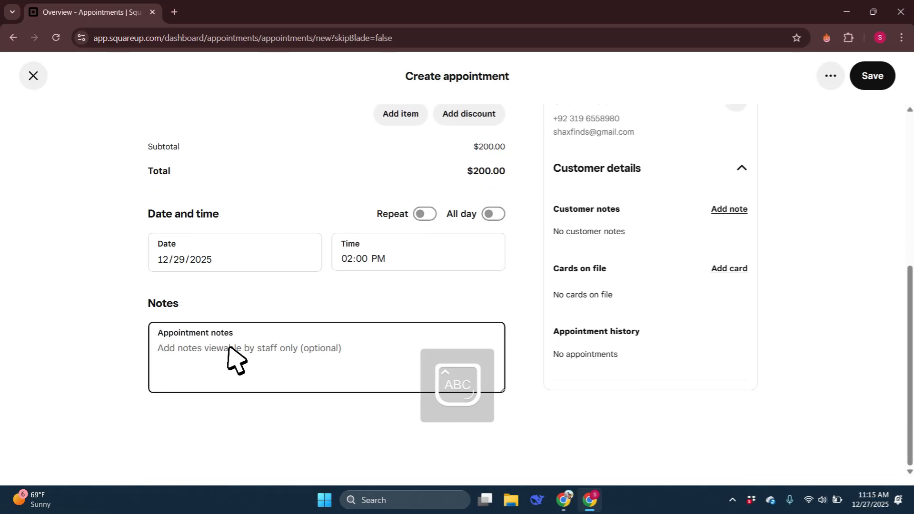
pyautogui.press('capslock')
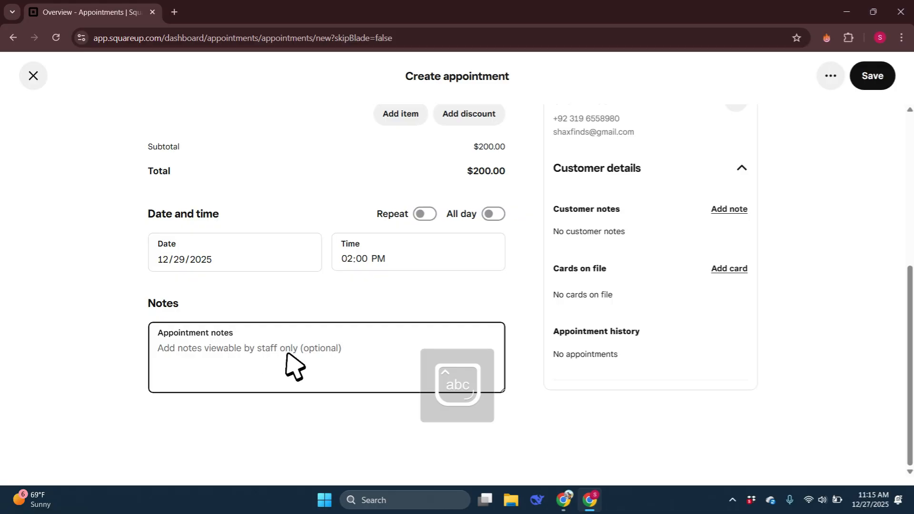
pyautogui.click(293, 421)
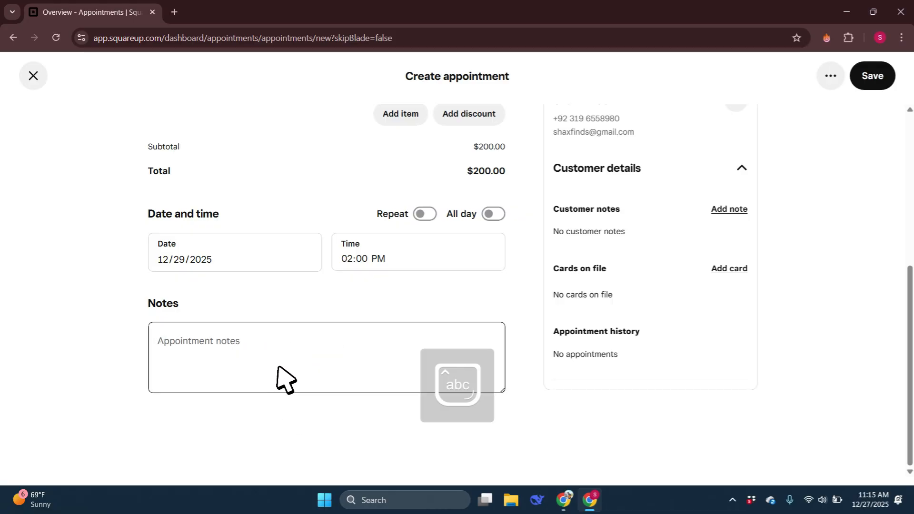
# - Save the appointment with the client notification type set to Don't send a notification
pyautogui.scroll(6, 278, 366)
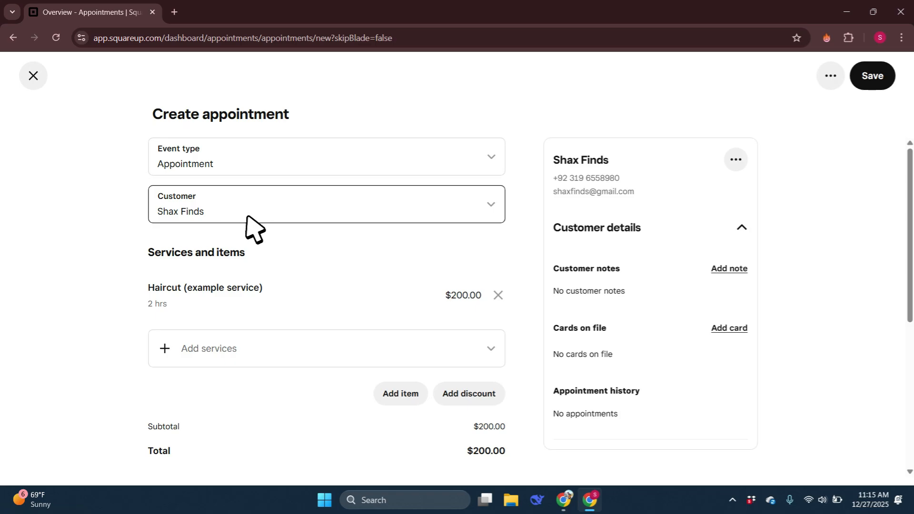
pyautogui.scroll(-3, 329, 286)
pyautogui.scroll(3, 352, 300)
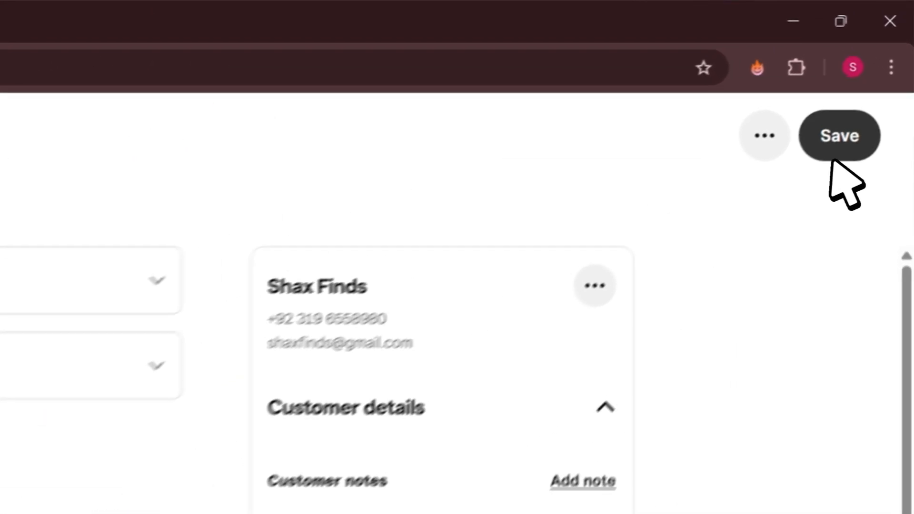
pyautogui.click(871, 84)
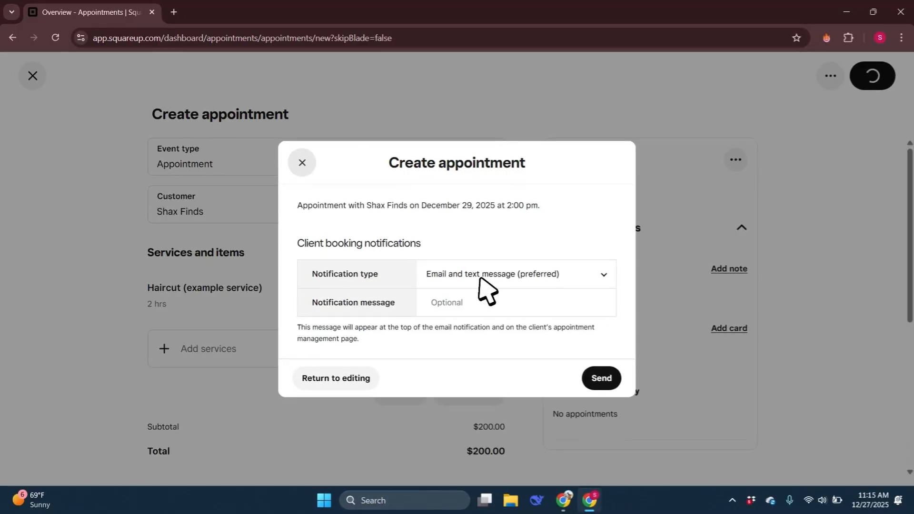
pyautogui.click(454, 279)
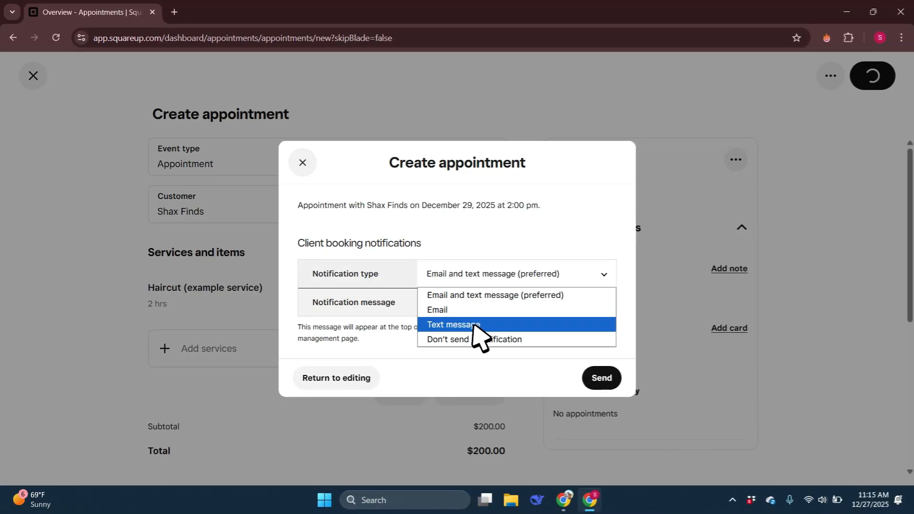
pyautogui.click(474, 340)
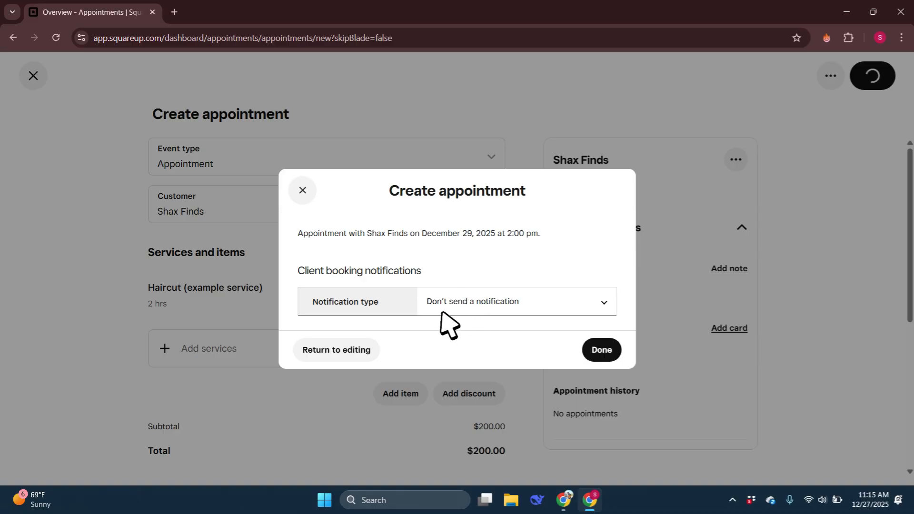
pyautogui.click(594, 357)
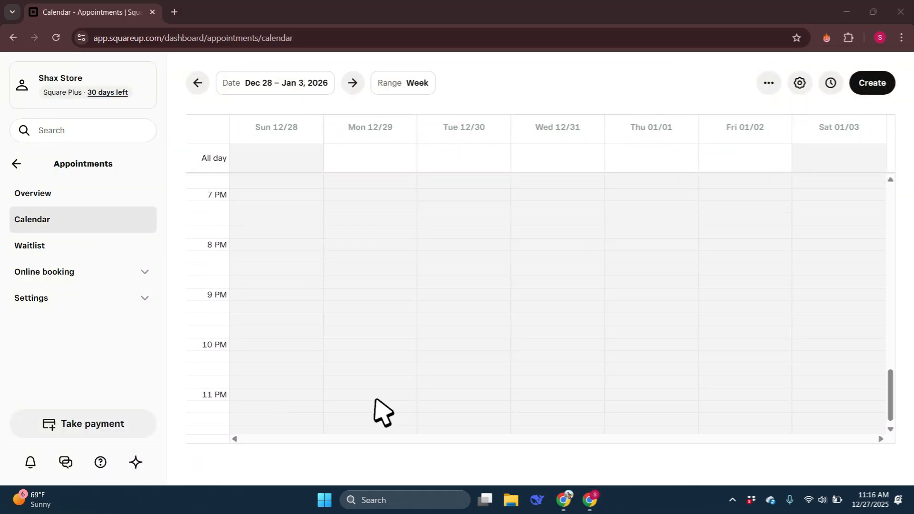
# - Open the 2:00 PM haircut appointment on Mon 12/29 in the calendar, review its details and close it
pyautogui.scroll(7, 376, 400)
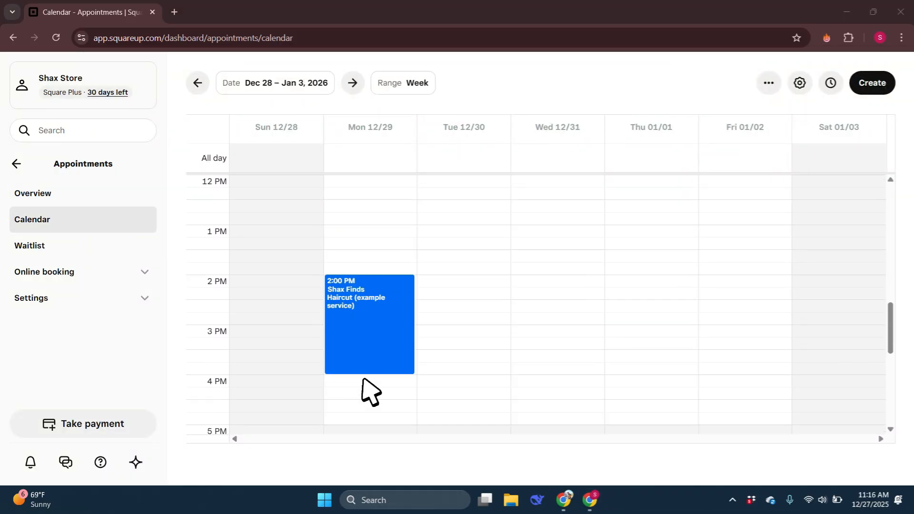
pyautogui.click(358, 339)
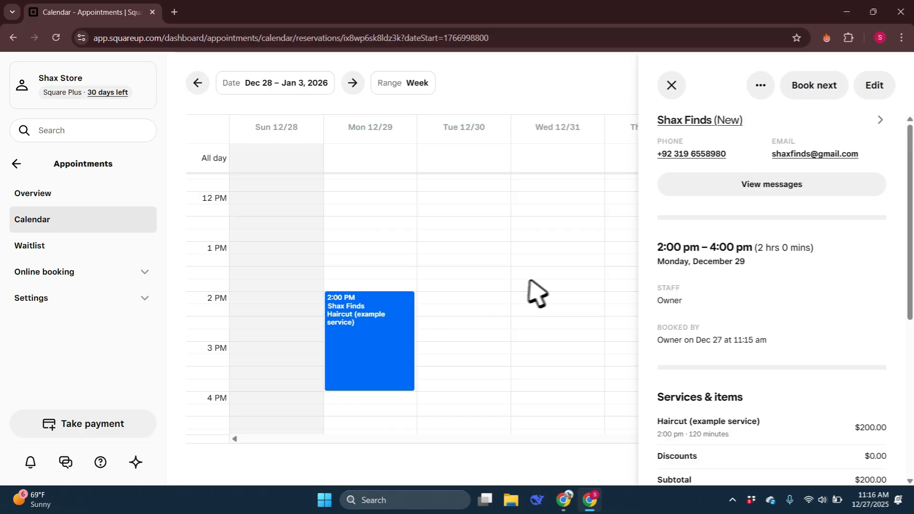
pyautogui.scroll(-5, 784, 302)
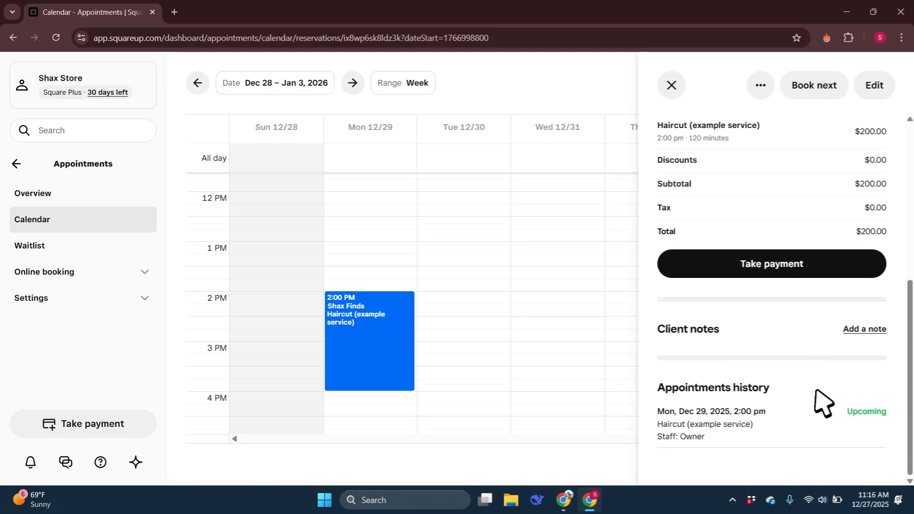
pyautogui.scroll(5, 738, 339)
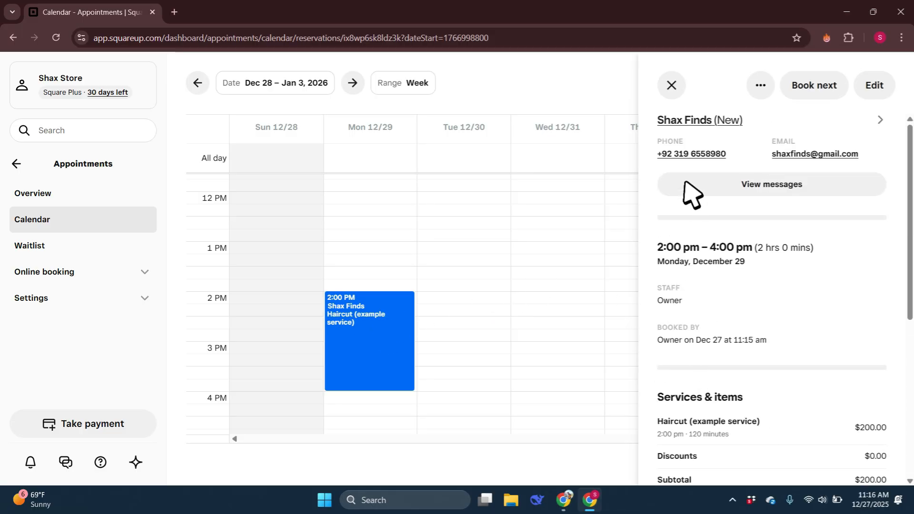
pyautogui.click(672, 87)
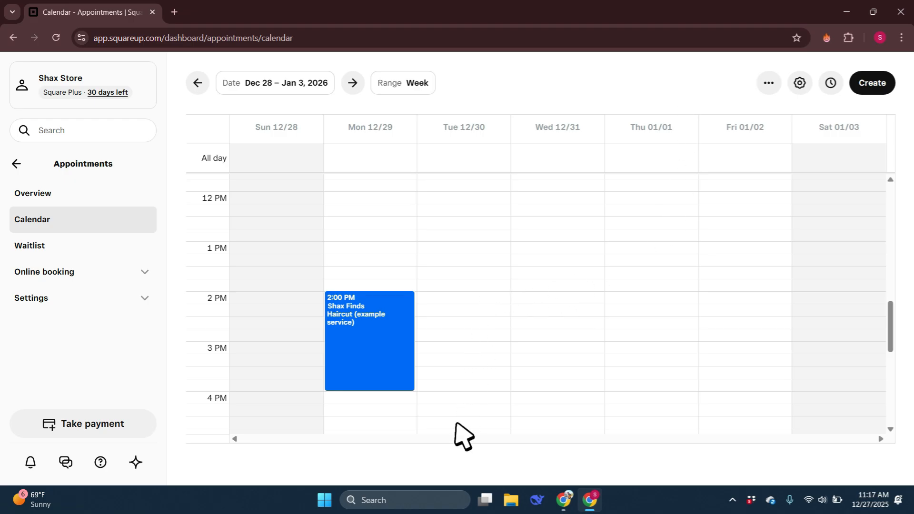
pyautogui.scroll(6, 456, 423)
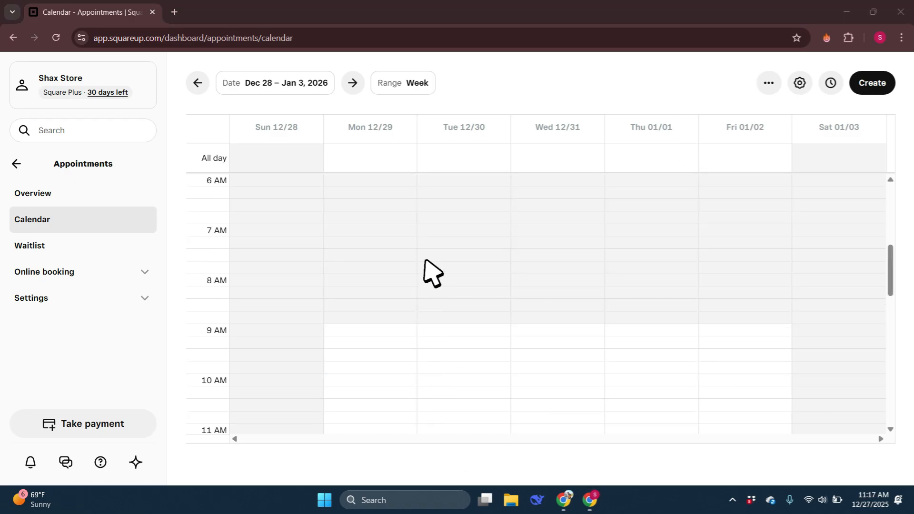
# - From the Appointments overview's primary setup, start creating services with the option to add them manually
pyautogui.click(59, 195)
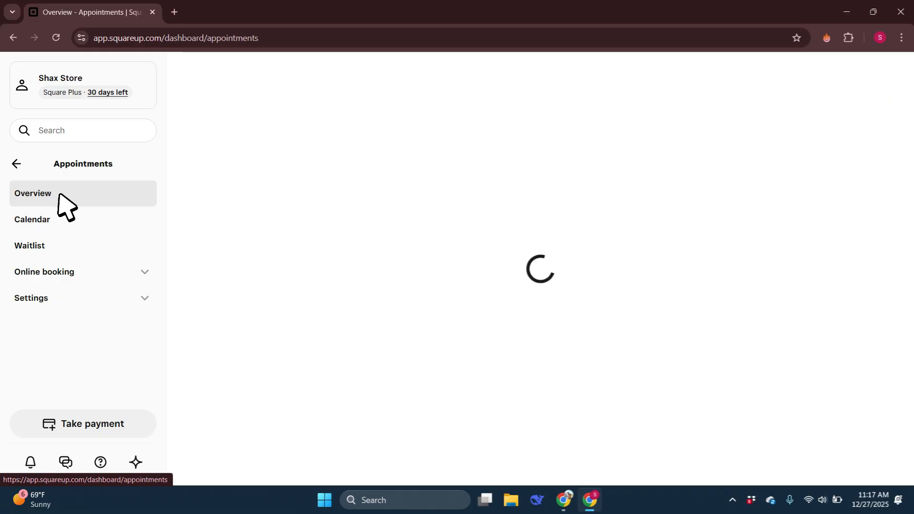
pyautogui.scroll(-3, 343, 244)
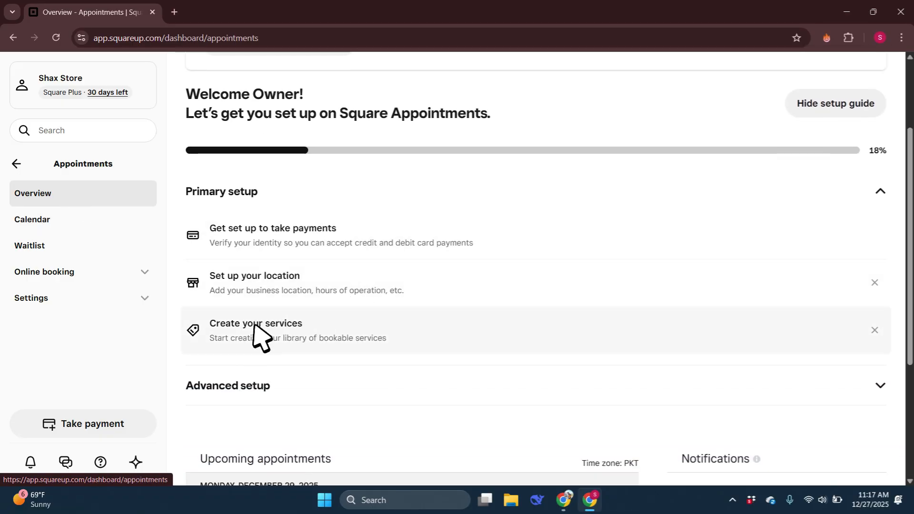
pyautogui.click(350, 336)
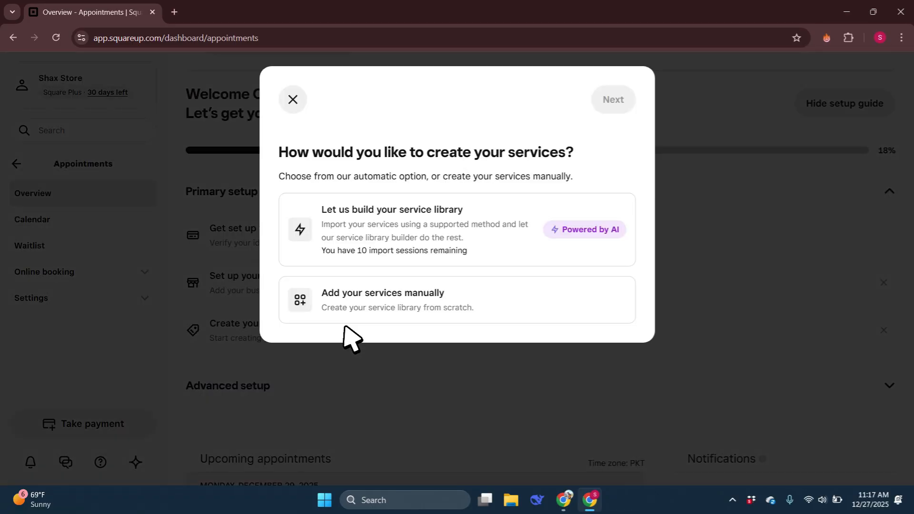
pyautogui.click(398, 298)
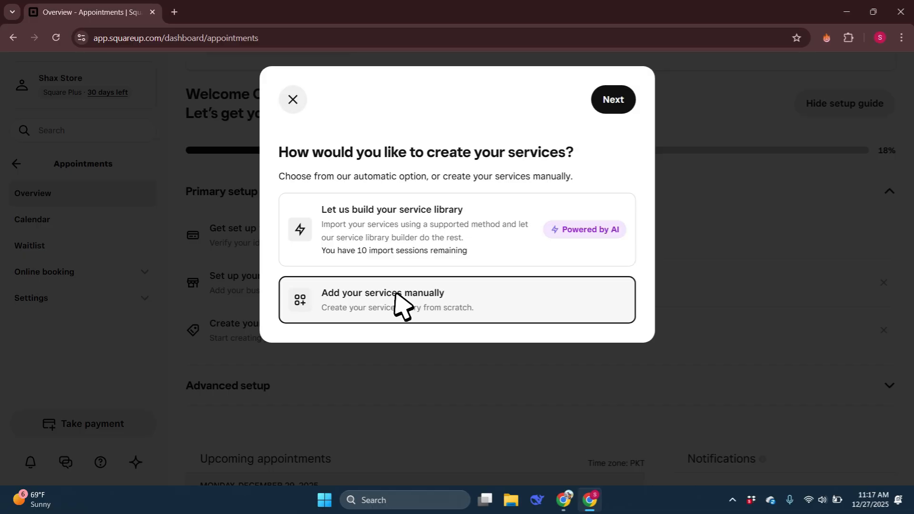
pyautogui.click(601, 109)
# - Name the new service "Color Treatment"
pyautogui.click(367, 223)
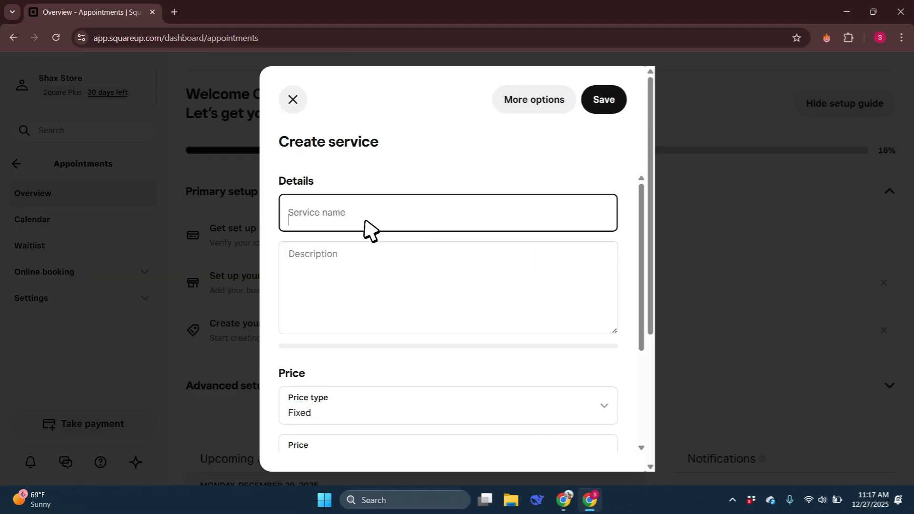
pyautogui.press('capslock')
pyautogui.write('C')
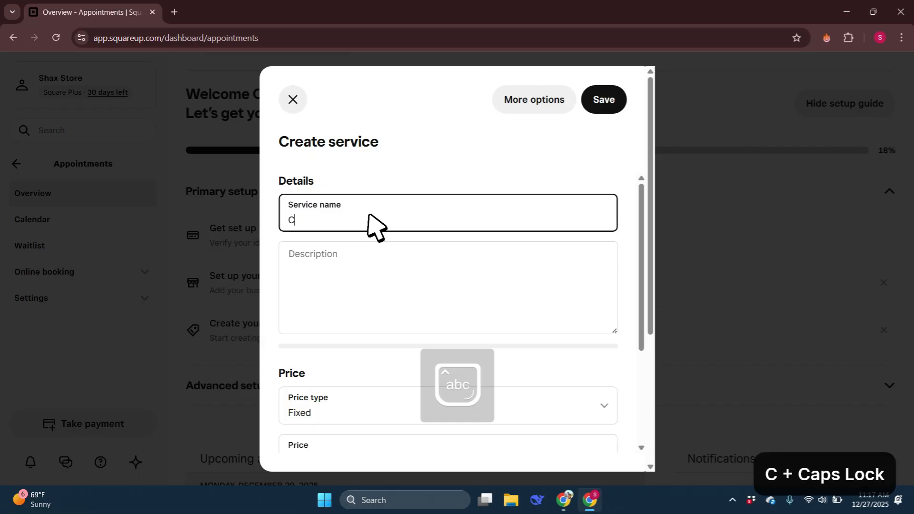
pyautogui.write('olor Tre')
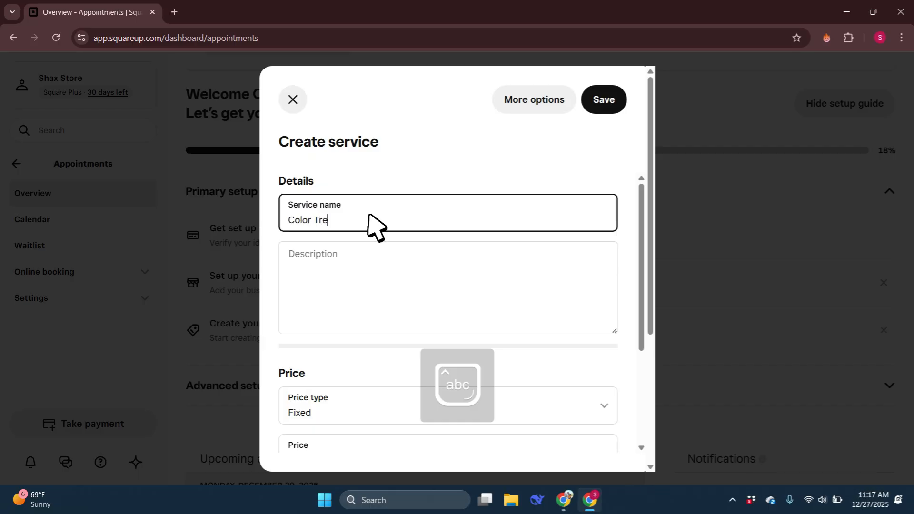
pyautogui.write('atment')
pyautogui.click(360, 263)
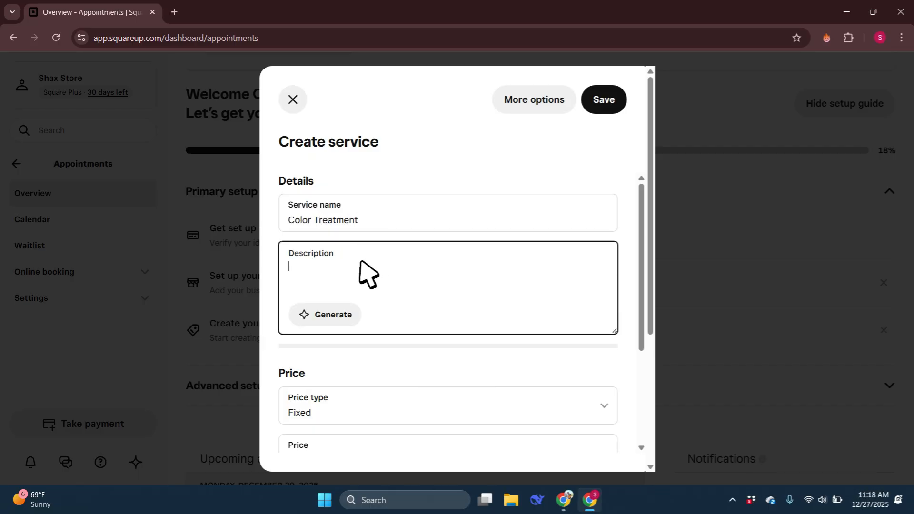
pyautogui.click(347, 316)
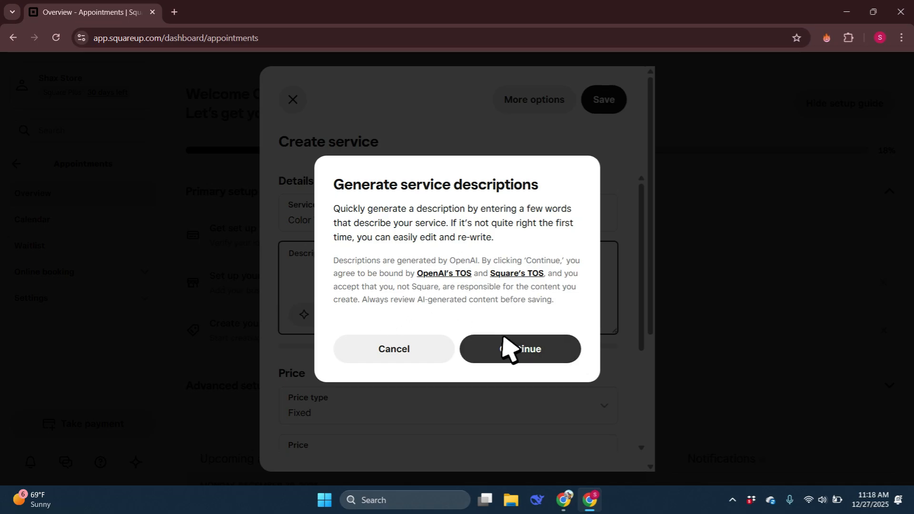
pyautogui.click(430, 358)
# - Keep the service's price type as Fixed and set its price to $150.00
pyautogui.scroll(-3, 444, 265)
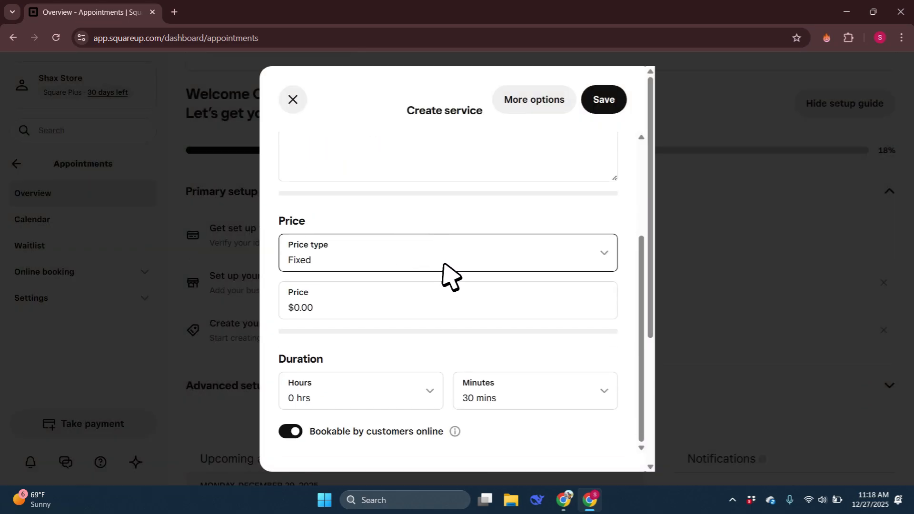
pyautogui.click(372, 266)
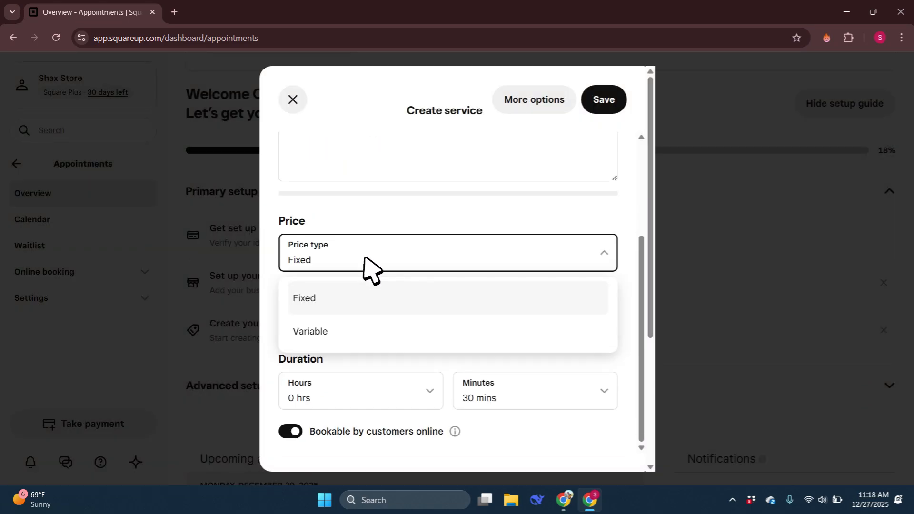
pyautogui.click(335, 314)
pyautogui.click(298, 309)
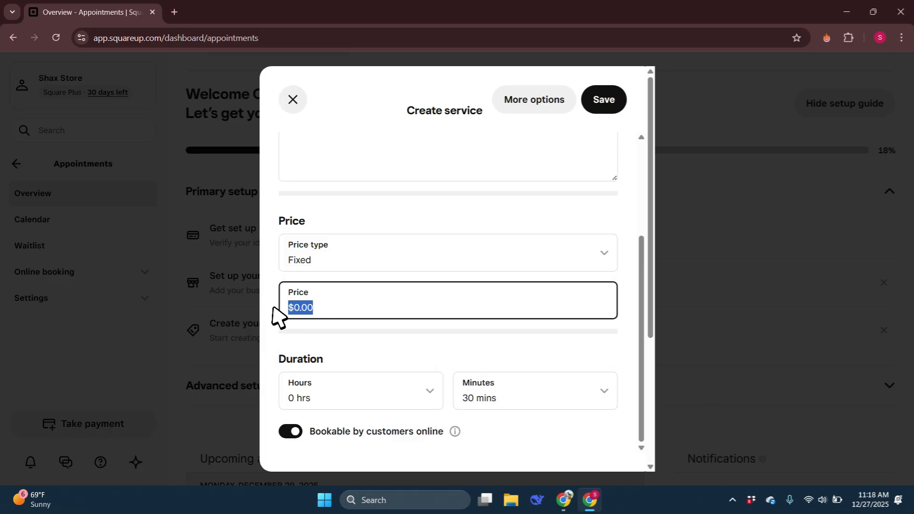
pyautogui.write('15')
# - Set the hours of the service's duration to 2 hrs and continue to its additional options
pyautogui.scroll(-3, 459, 255)
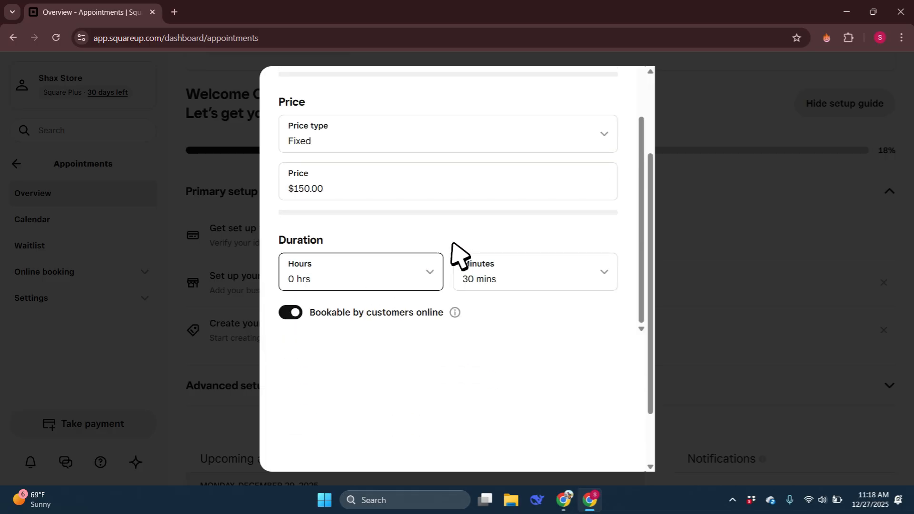
pyautogui.click(360, 280)
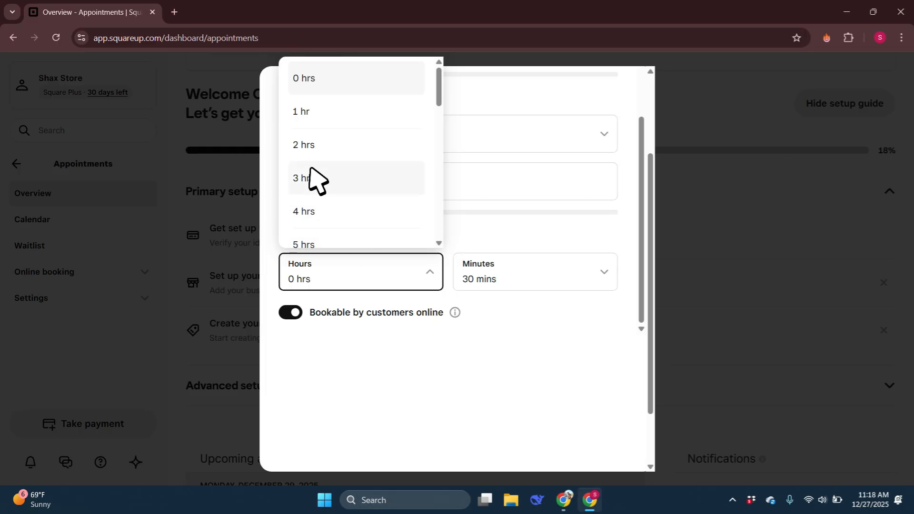
pyautogui.click(311, 147)
pyautogui.scroll(3, 362, 353)
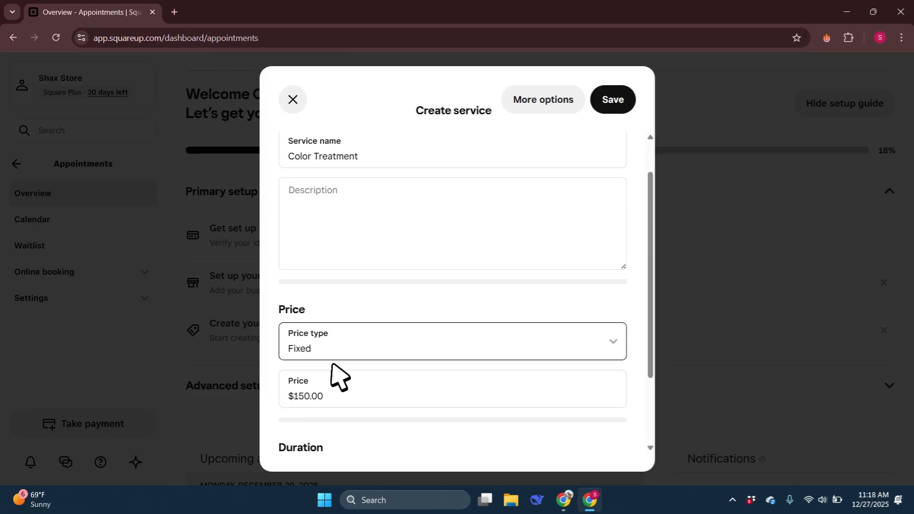
pyautogui.scroll(-3, 371, 286)
pyautogui.scroll(3, 472, 369)
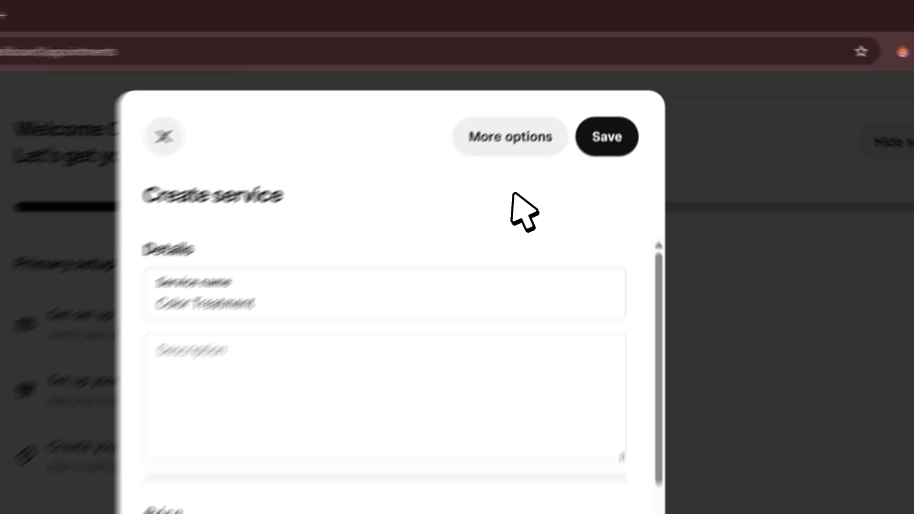
pyautogui.click(544, 104)
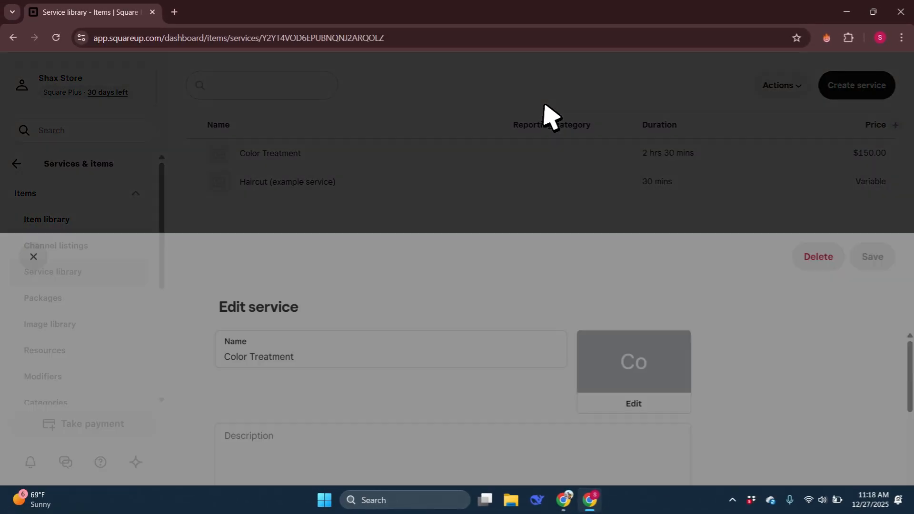
# - Review the Color Treatment service's full set of options, including its advanced settings, and return to the service library
pyautogui.scroll(-3, 428, 273)
pyautogui.scroll(-10, 431, 272)
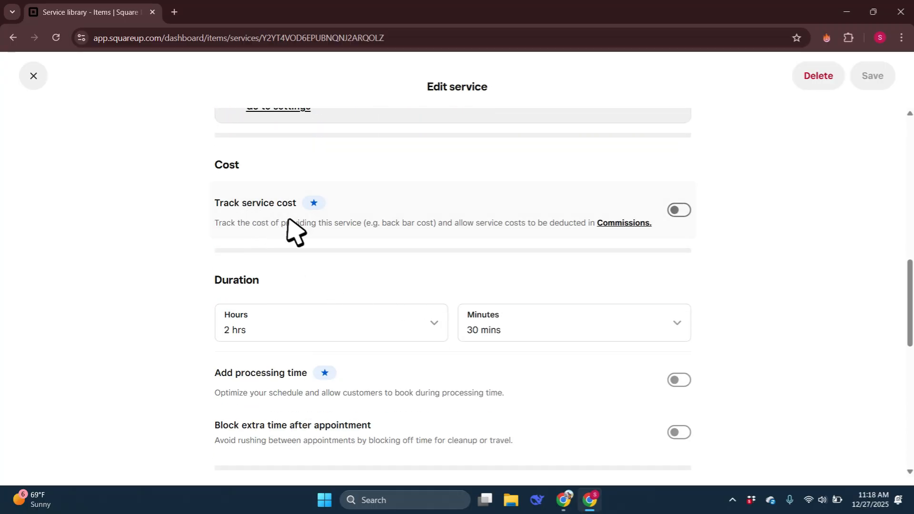
pyautogui.scroll(-5, 285, 228)
pyautogui.scroll(-6, 256, 287)
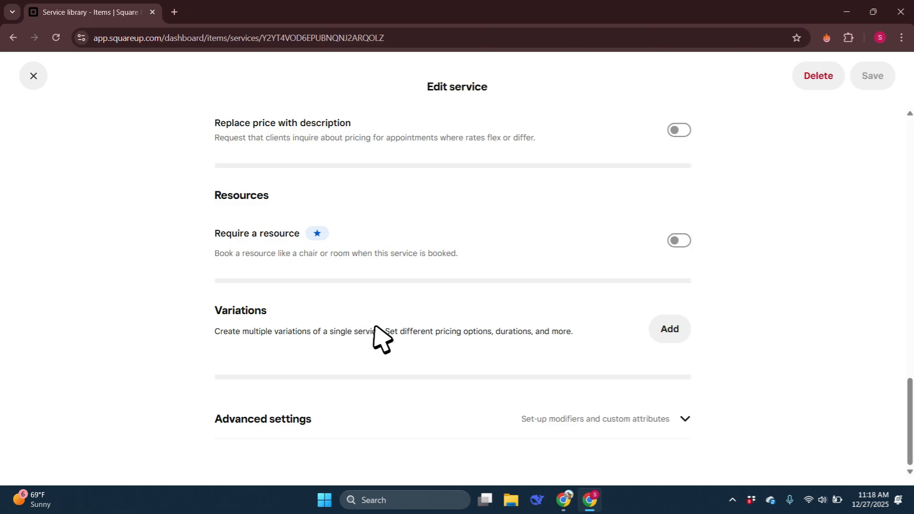
pyautogui.click(286, 418)
pyautogui.scroll(-5, 271, 379)
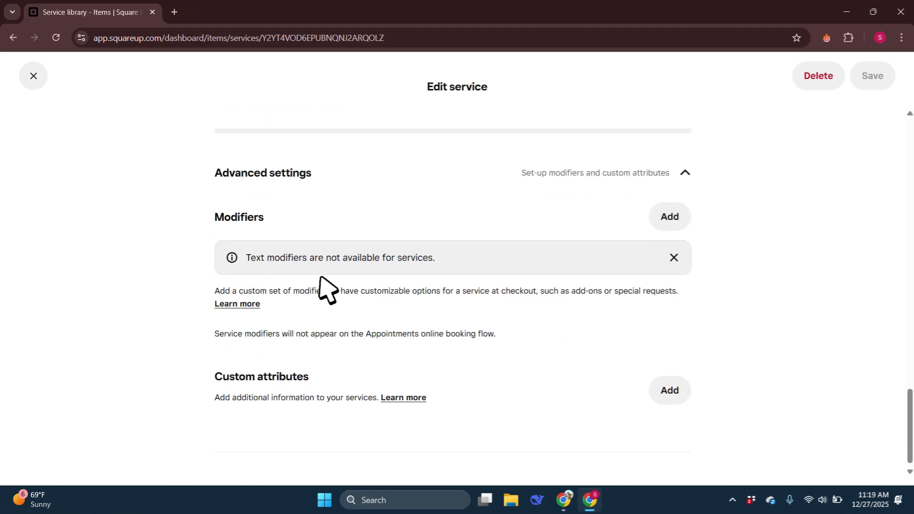
pyautogui.scroll(20, 326, 333)
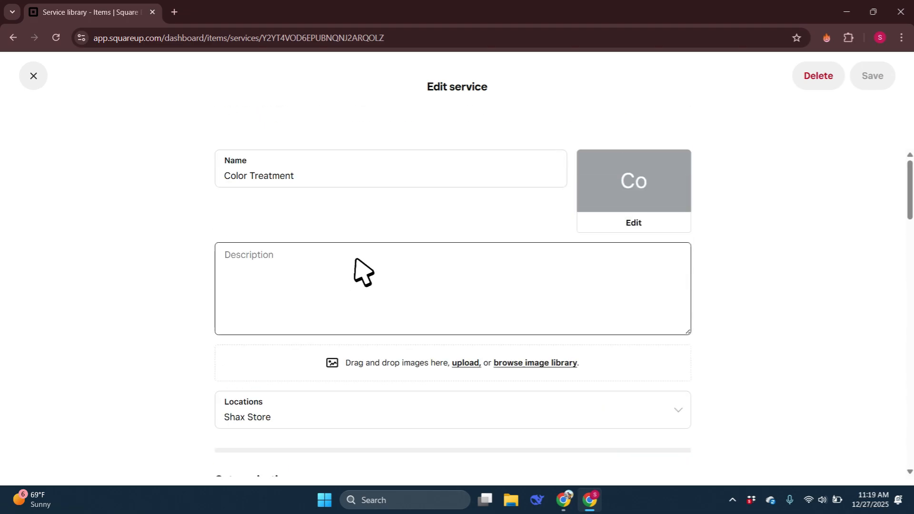
pyautogui.click(34, 77)
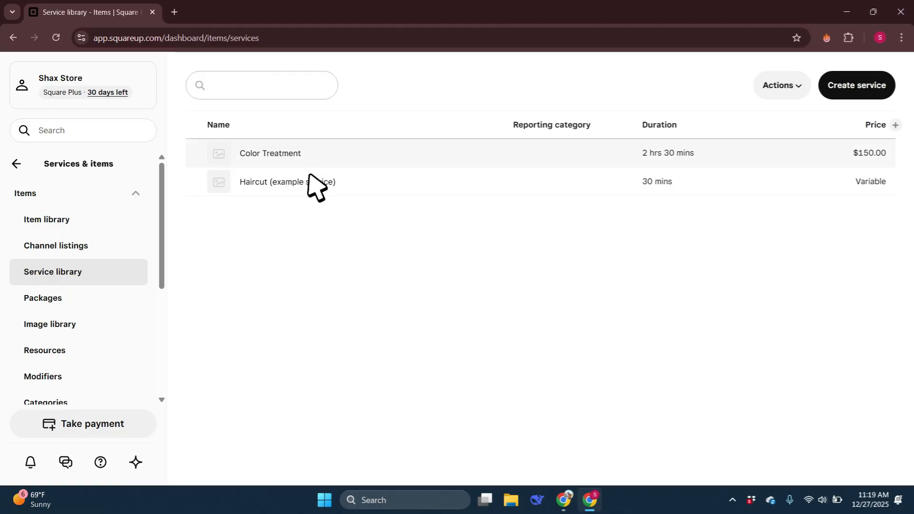
pyautogui.click(320, 160)
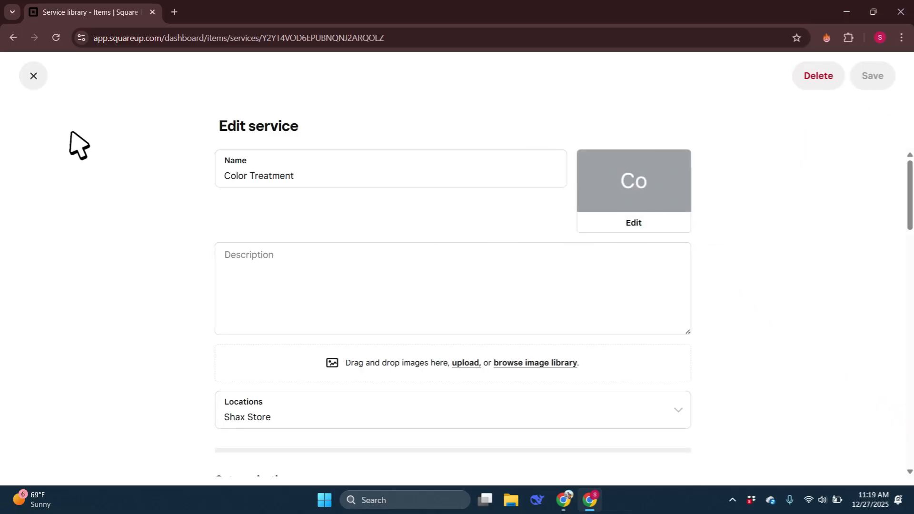
pyautogui.click(33, 76)
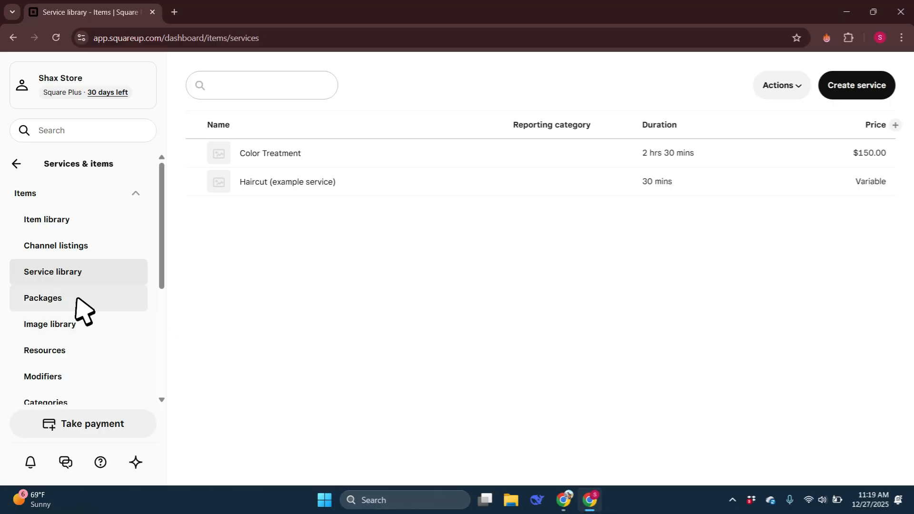
# - Look through the Services & items sections, then go back to the main dashboard navigation and review its sections
pyautogui.scroll(-5, 81, 307)
pyautogui.scroll(5, 88, 371)
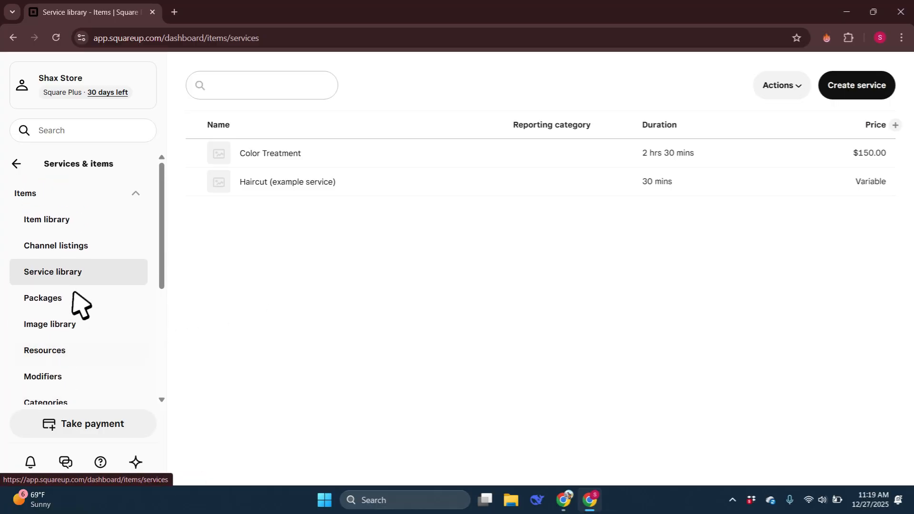
pyautogui.click(18, 165)
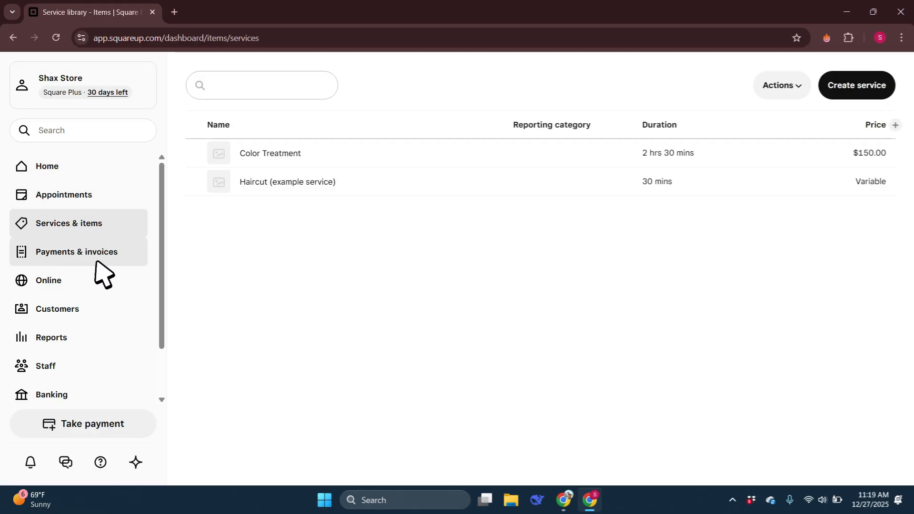
pyautogui.scroll(-2, 81, 293)
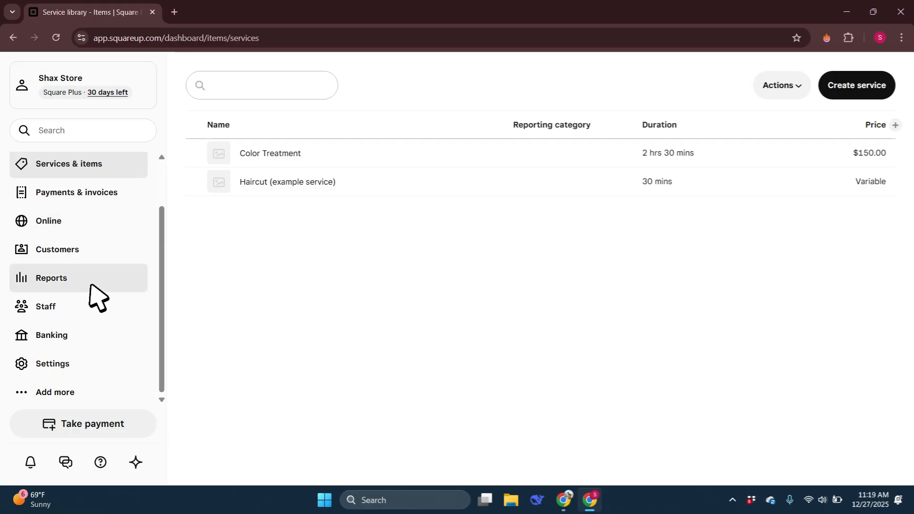
pyautogui.scroll(2, 85, 400)
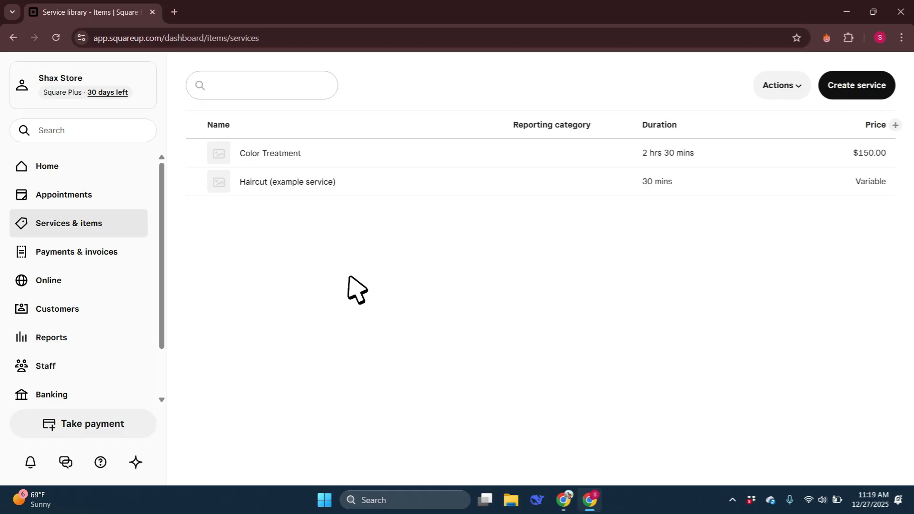
# - Go to the dashboard's Home page and view the available options for taking a payment
pyautogui.click(43, 167)
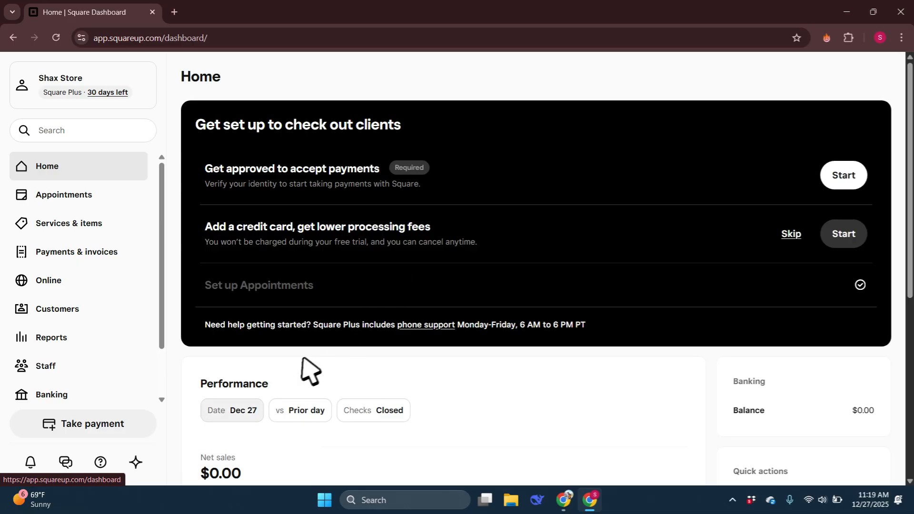
pyautogui.click(99, 427)
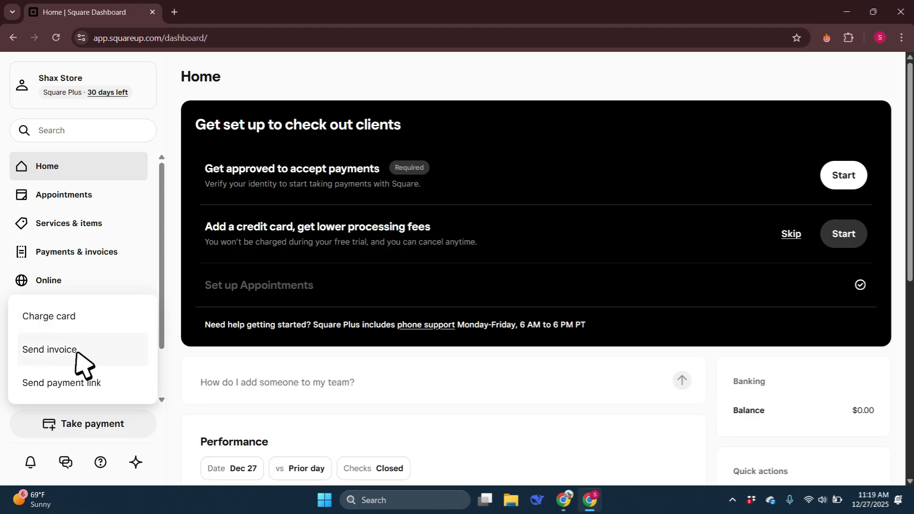
pyautogui.click(233, 406)
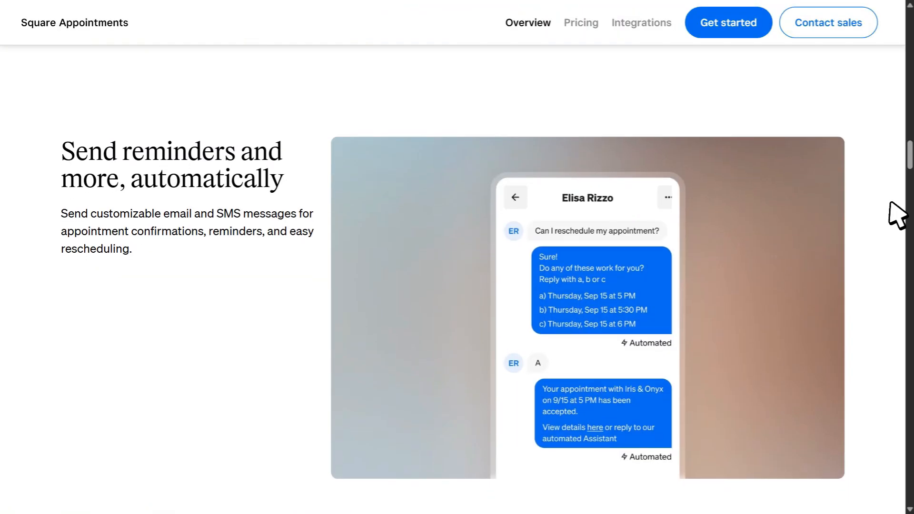
# - Read the Square Appointments website's overview of automatic reminders, client management features and new ways to book more clients
pyautogui.scroll(-2, 890, 215)
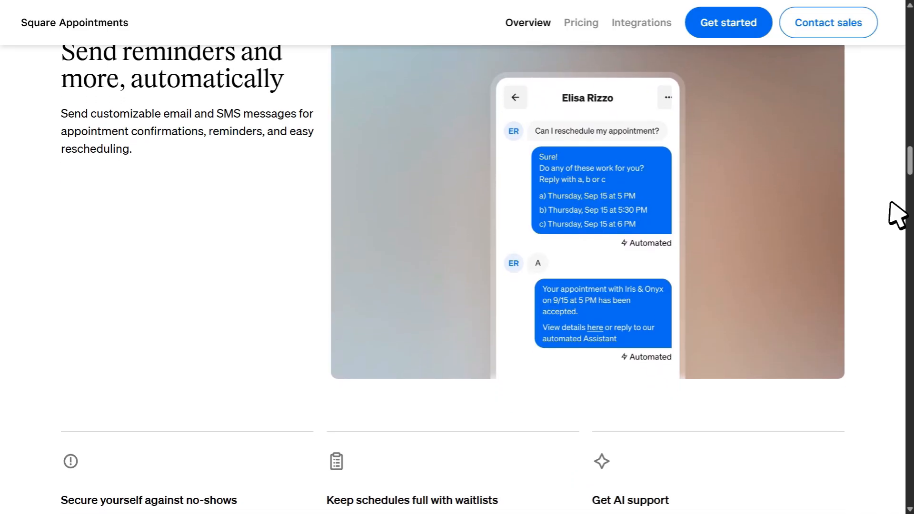
pyautogui.scroll(-3, 898, 214)
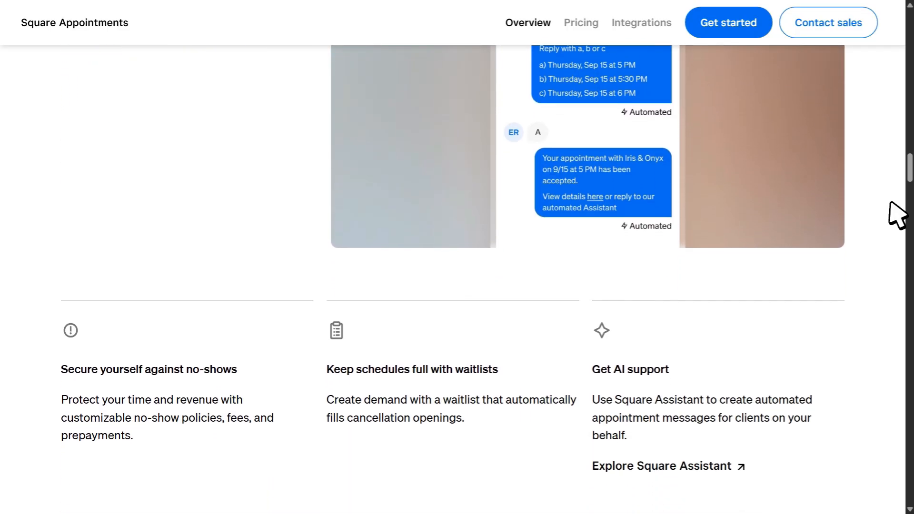
pyautogui.scroll(-3, 897, 215)
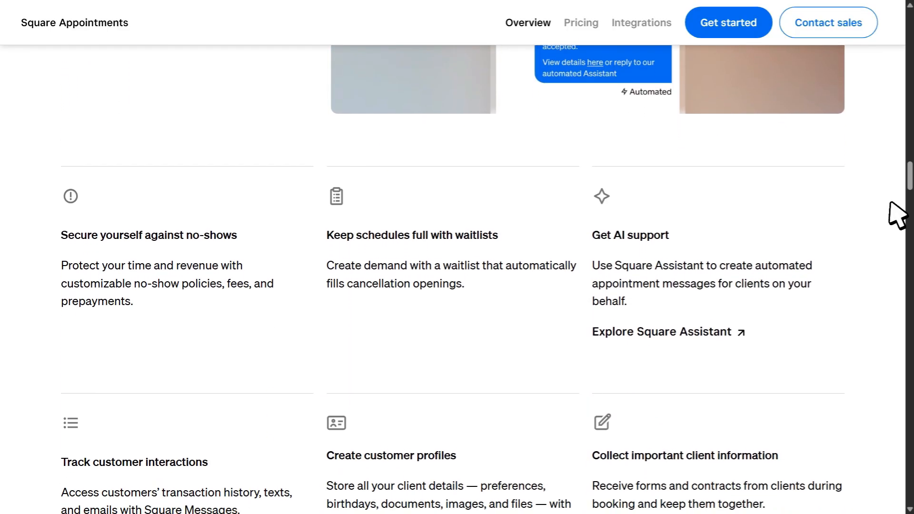
pyautogui.scroll(-3, 898, 214)
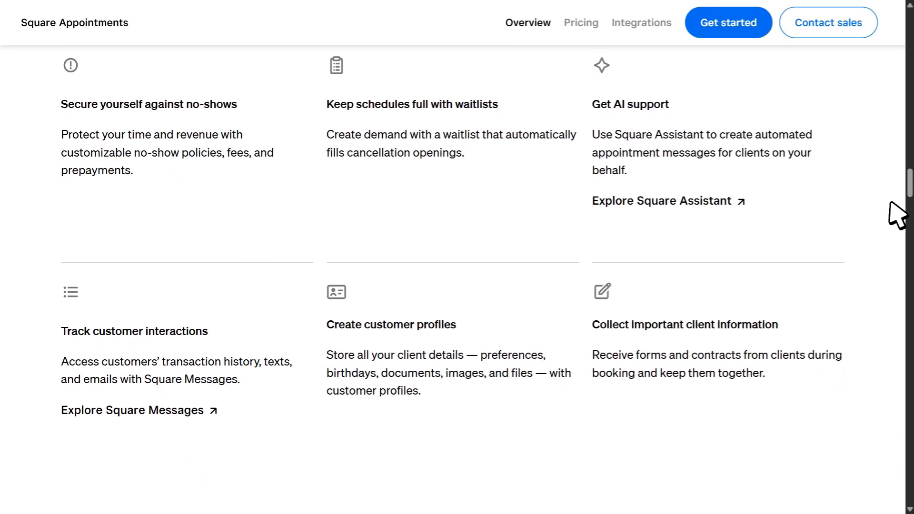
pyautogui.scroll(-3, 898, 214)
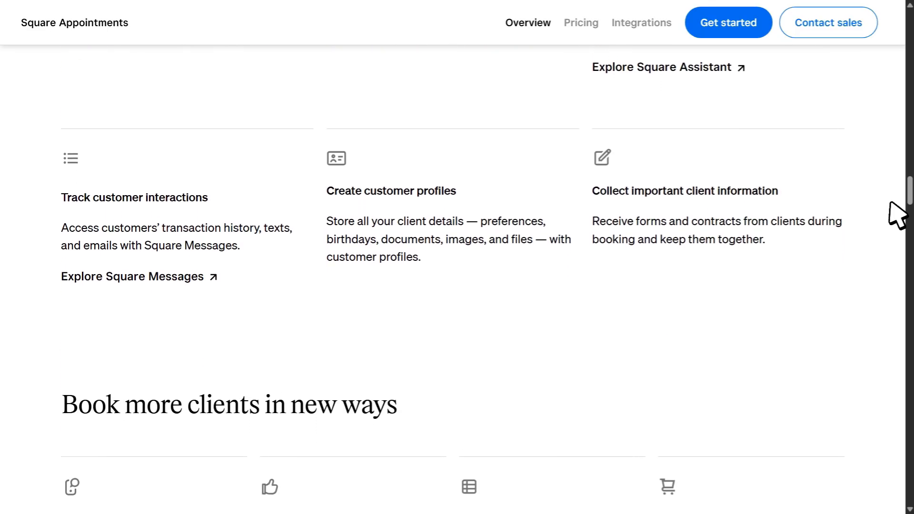
pyautogui.scroll(-3, 898, 214)
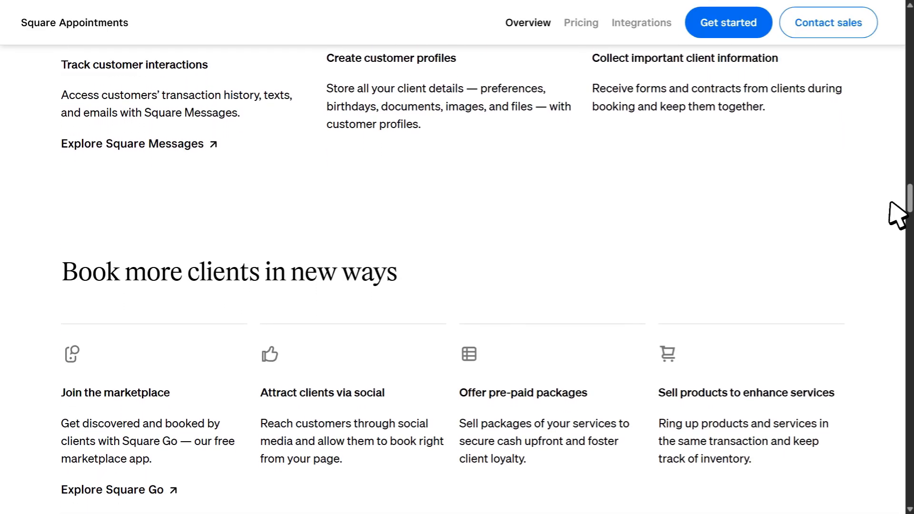
pyautogui.scroll(-3, 898, 214)
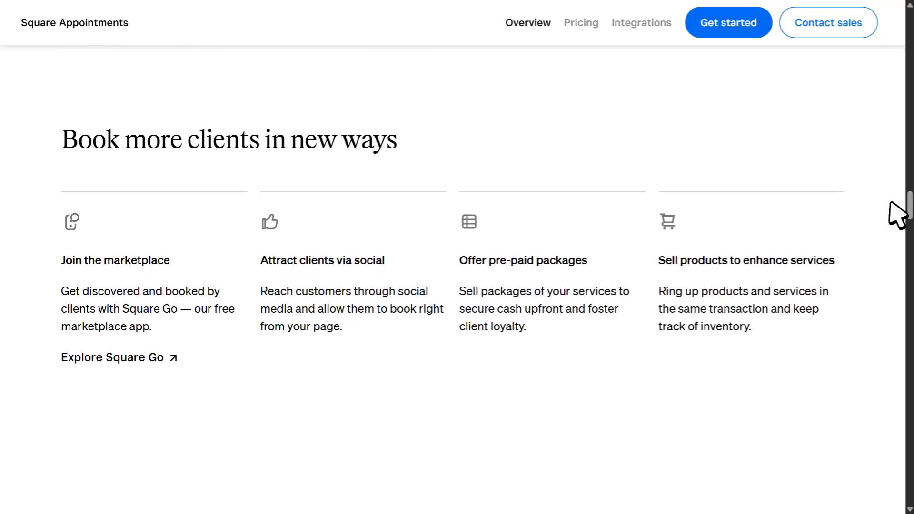
pyautogui.scroll(-3, 898, 215)
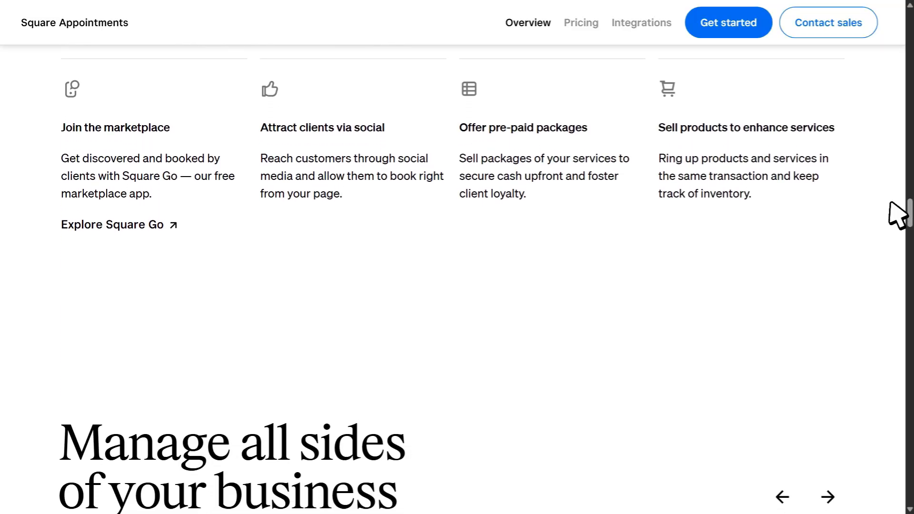
# - Read the website's sections on managing all sides of your business and exploring tools for your unique craft
pyautogui.scroll(-3, 898, 215)
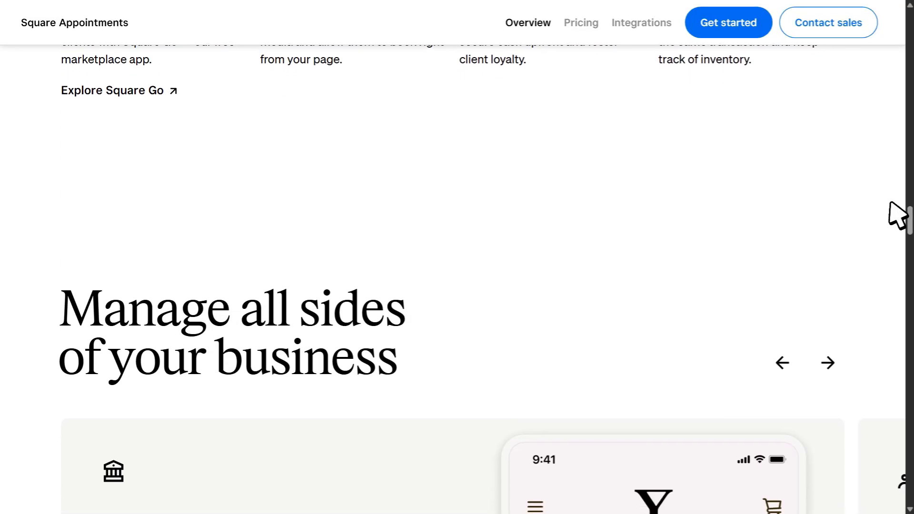
pyautogui.scroll(-3, 897, 215)
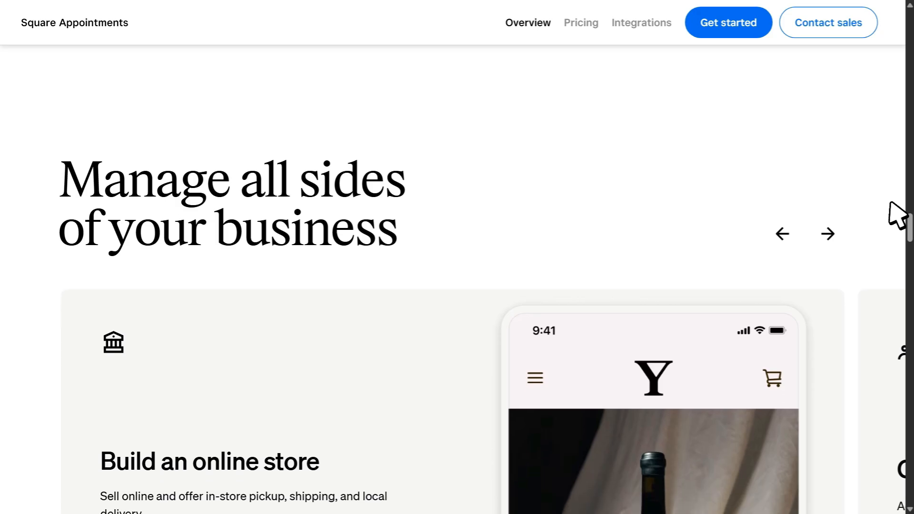
pyautogui.scroll(-3, 890, 202)
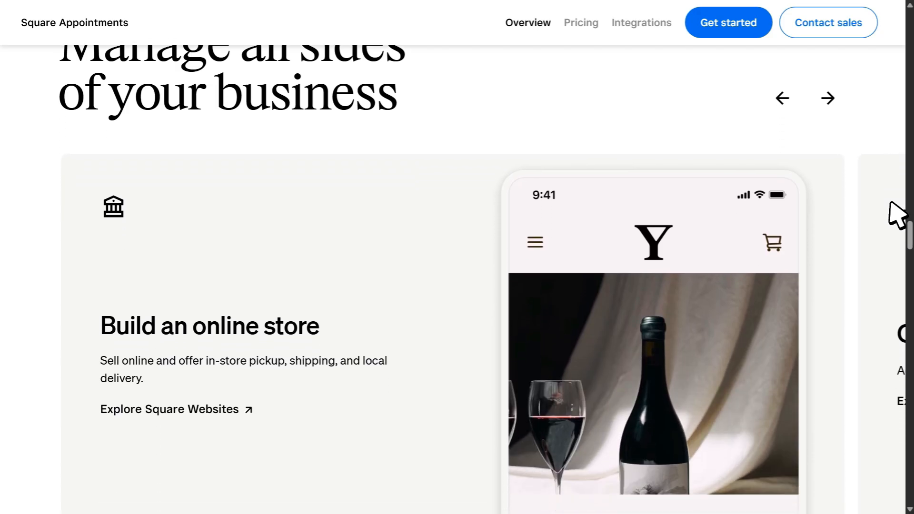
pyautogui.scroll(-3, 890, 202)
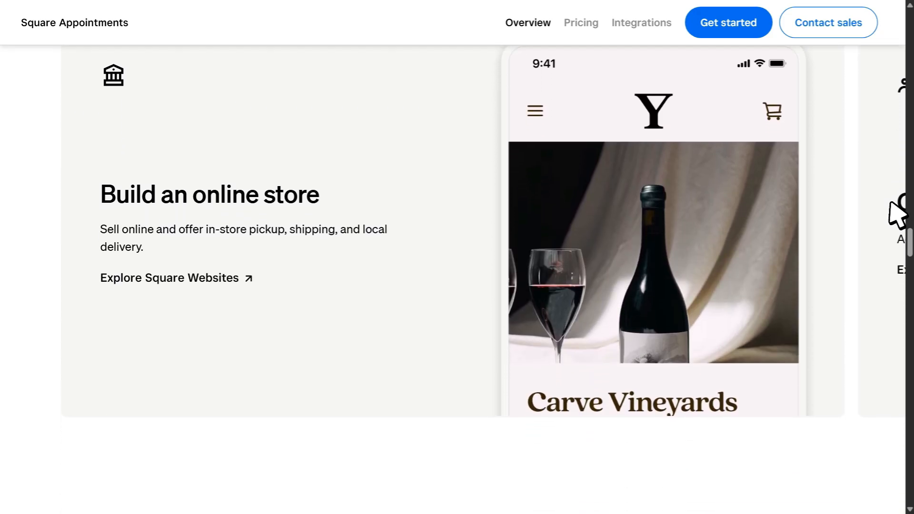
pyautogui.scroll(-3, 897, 215)
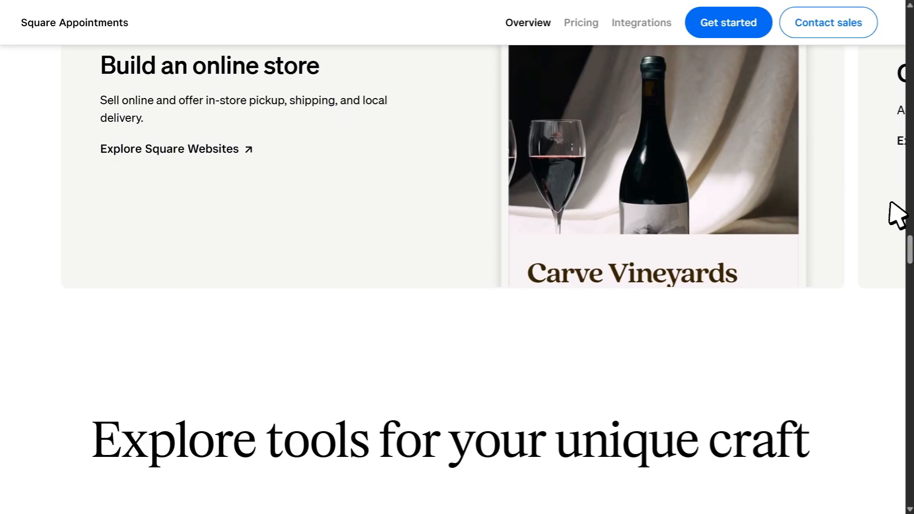
pyautogui.scroll(-3, 898, 215)
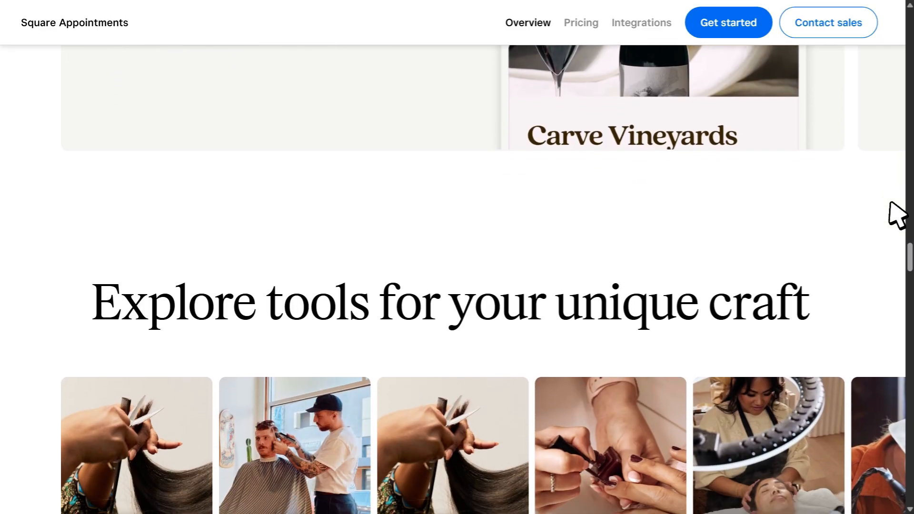
pyautogui.scroll(-3, 897, 216)
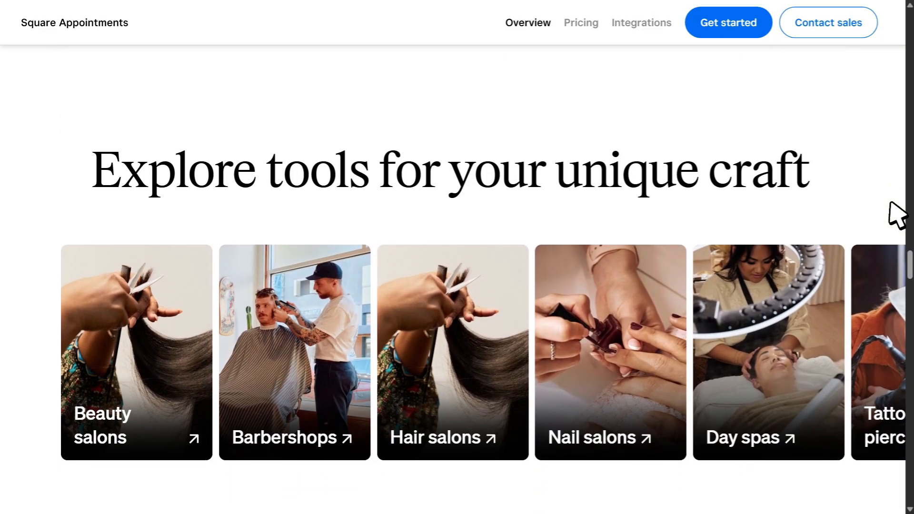
pyautogui.scroll(-3, 897, 216)
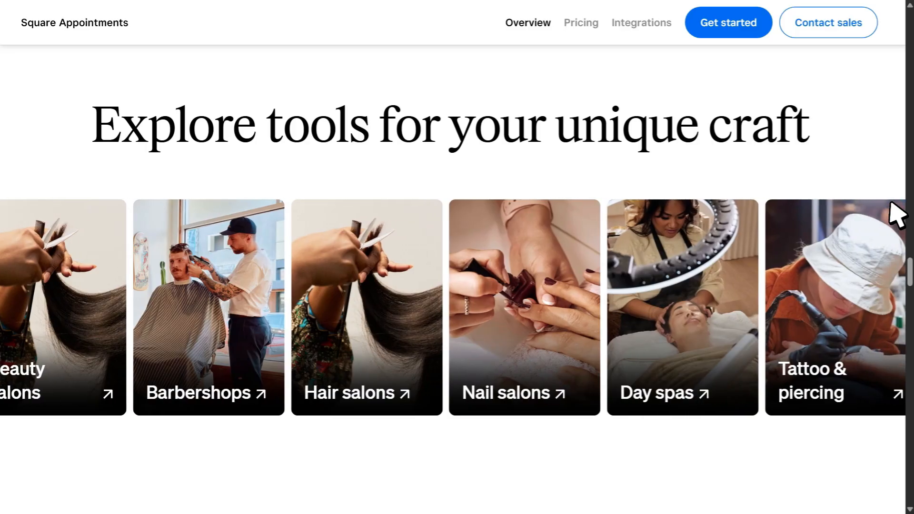
pyautogui.scroll(-3, 897, 216)
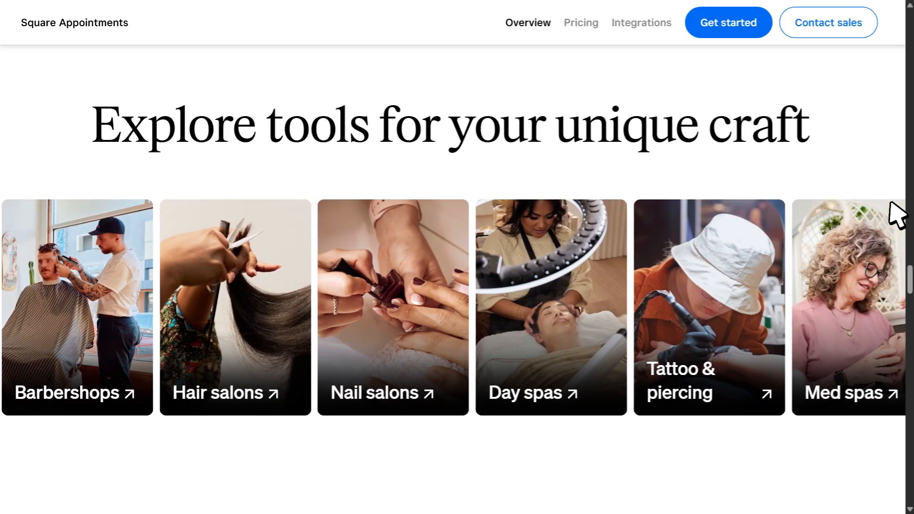
pyautogui.scroll(-3, 897, 215)
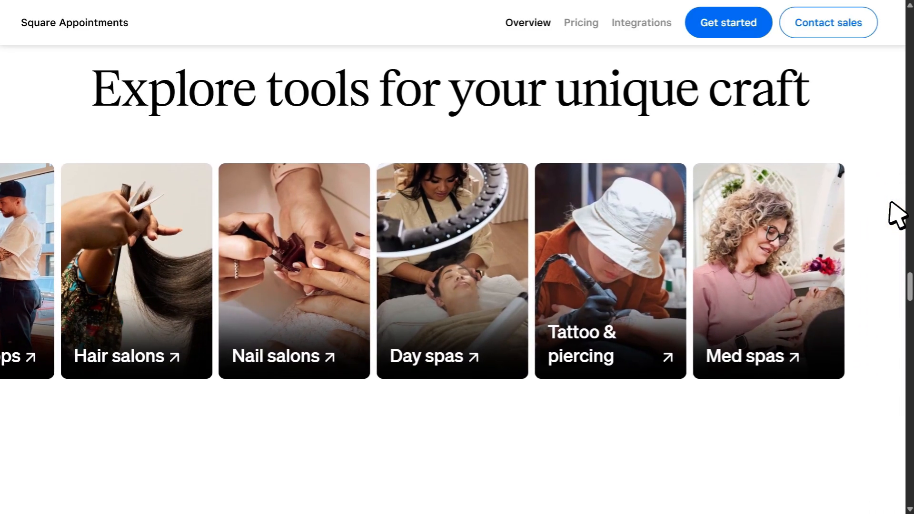